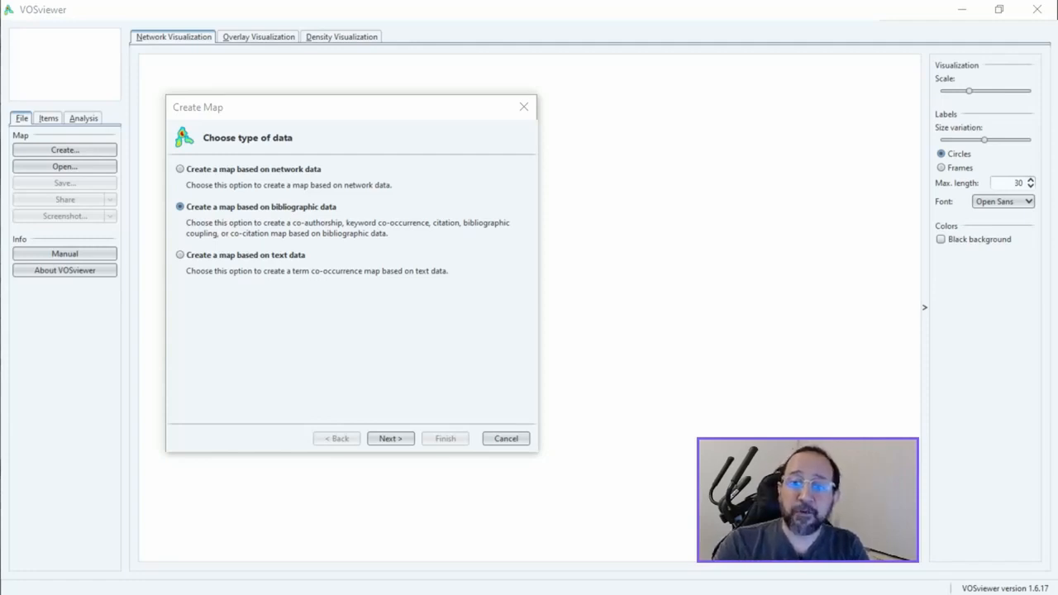
Step: Base the map on bibliographic data read from database files, using the Scopus file scopus(1).csv
click(391, 439)
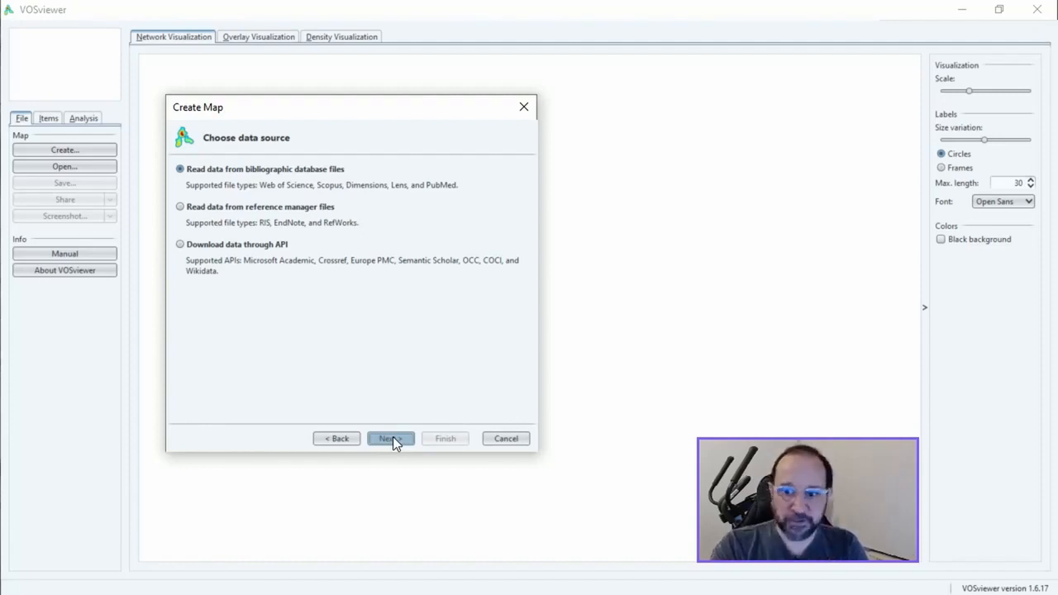
click(391, 439)
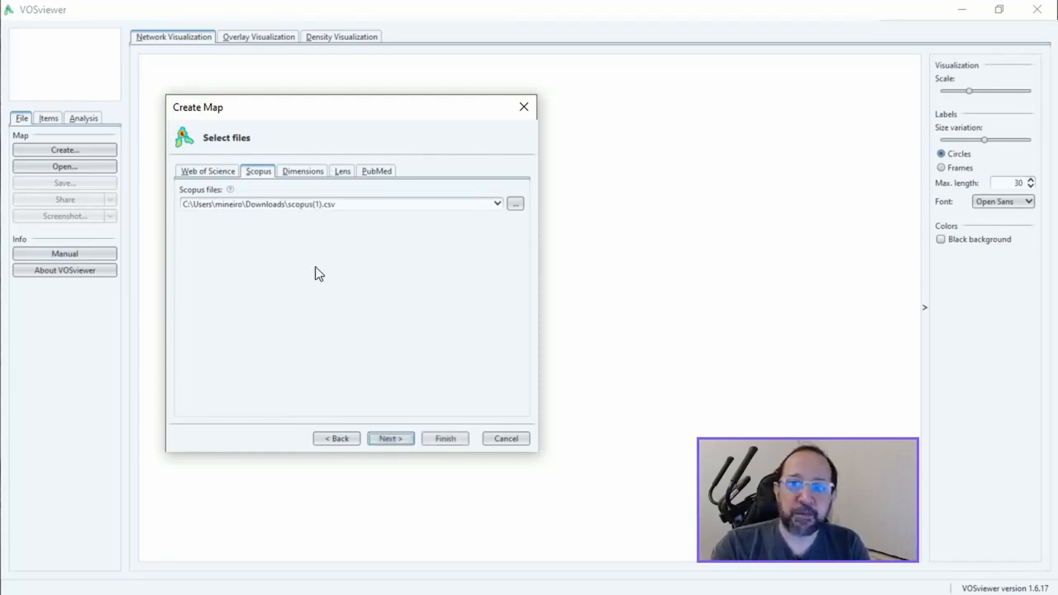
click(389, 438)
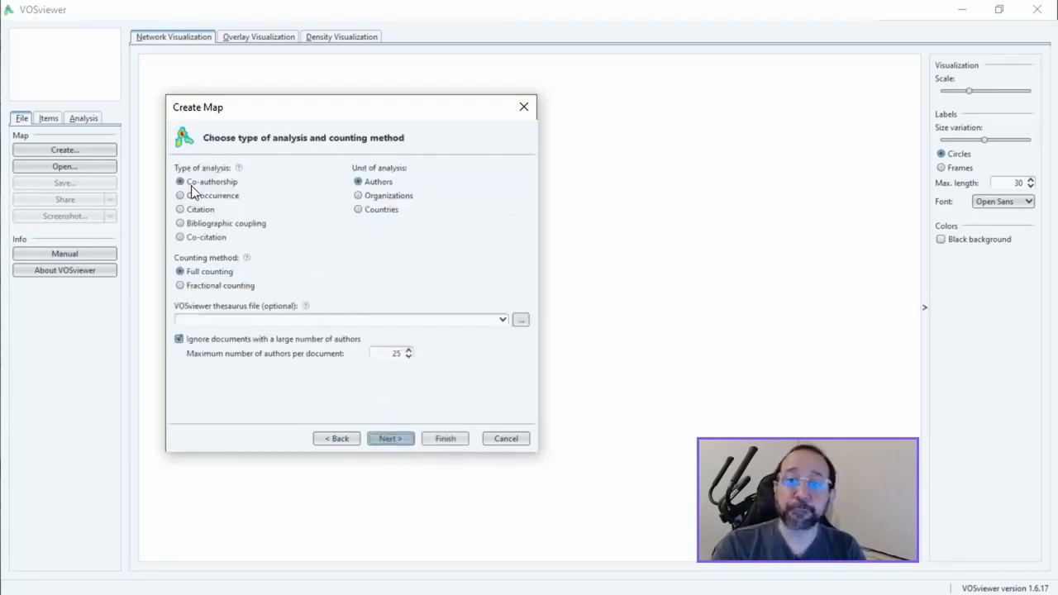
click(359, 196)
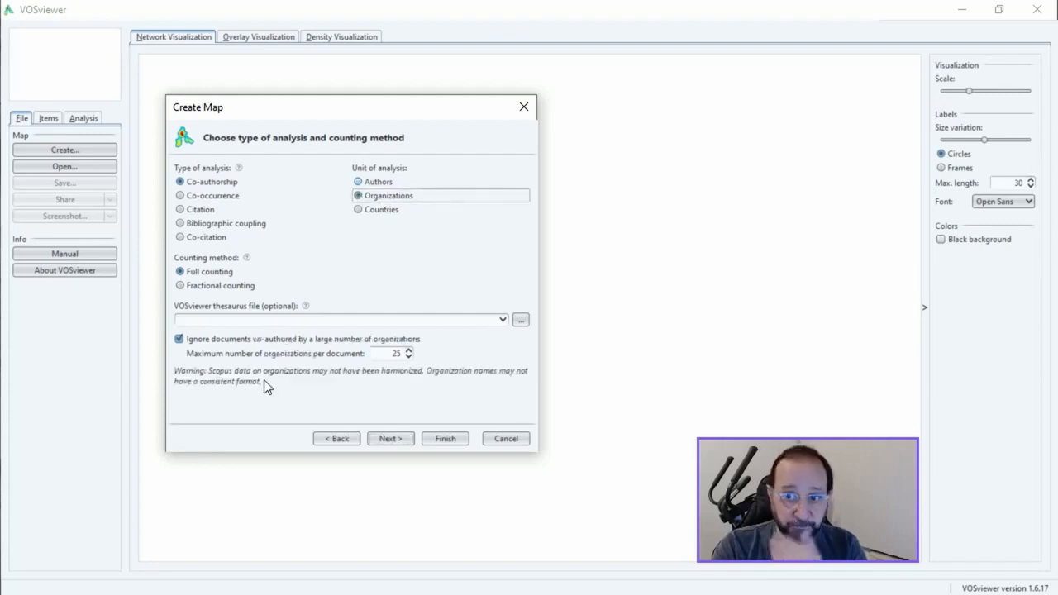
click(357, 210)
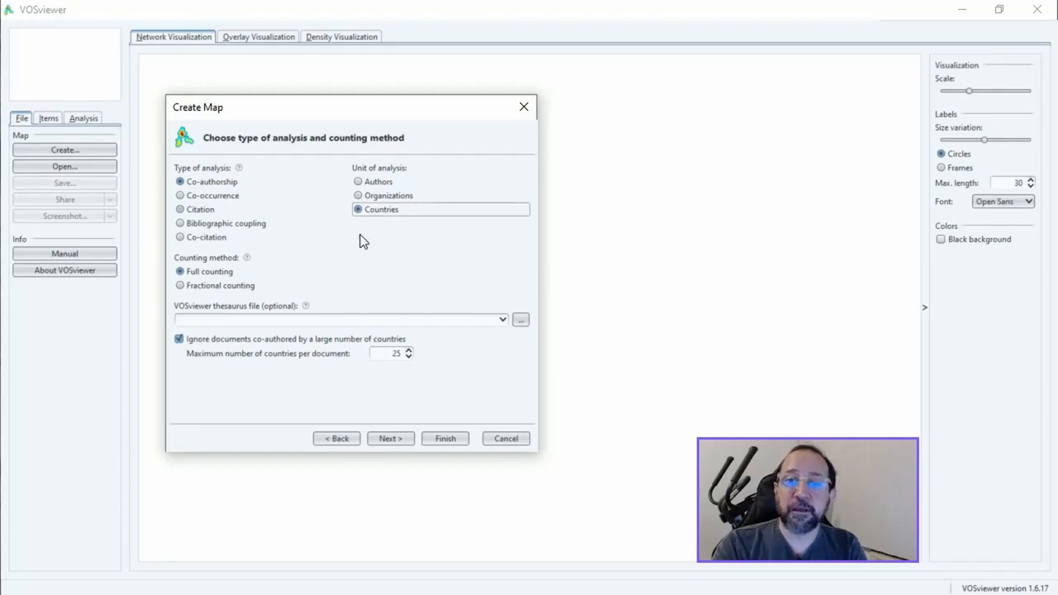
click(358, 183)
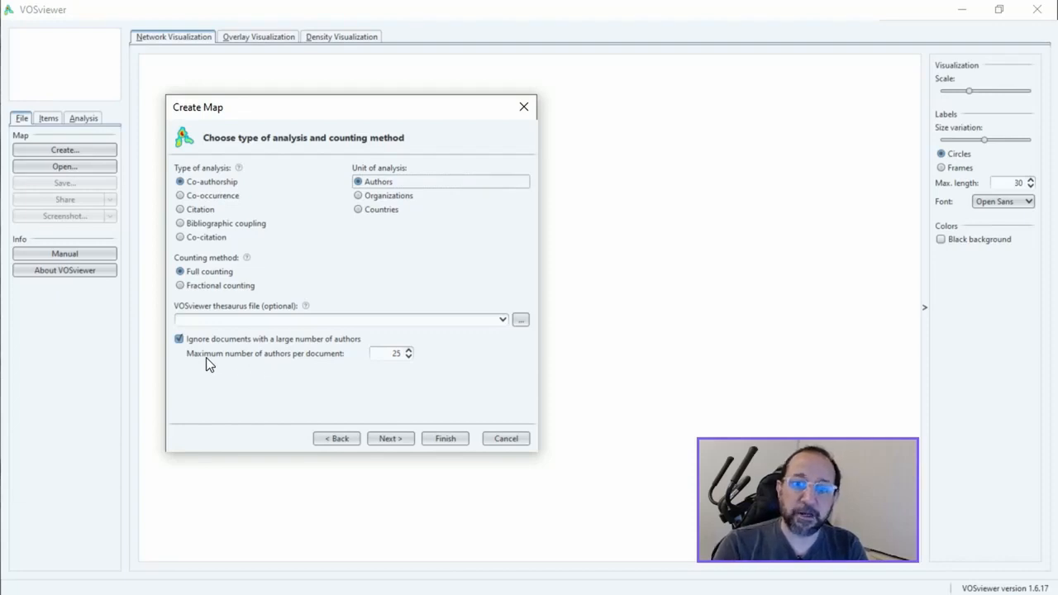
Step: Stop ignoring documents with a large number of authors and accept a minimum of 1 document and 0 citations per author
click(180, 339)
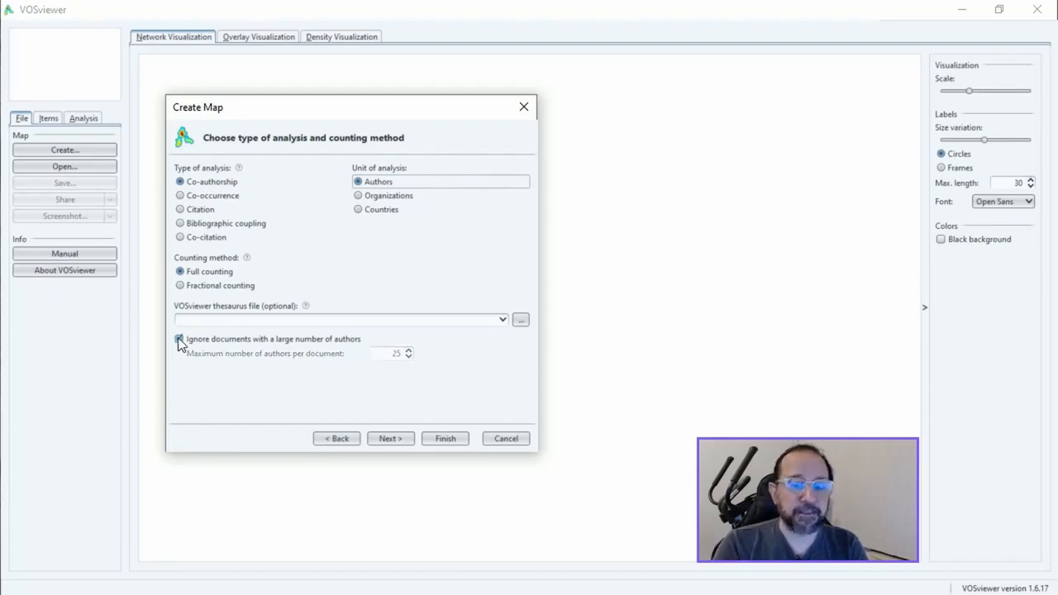
click(390, 438)
click(380, 173)
click(381, 174)
click(380, 173)
click(380, 173)
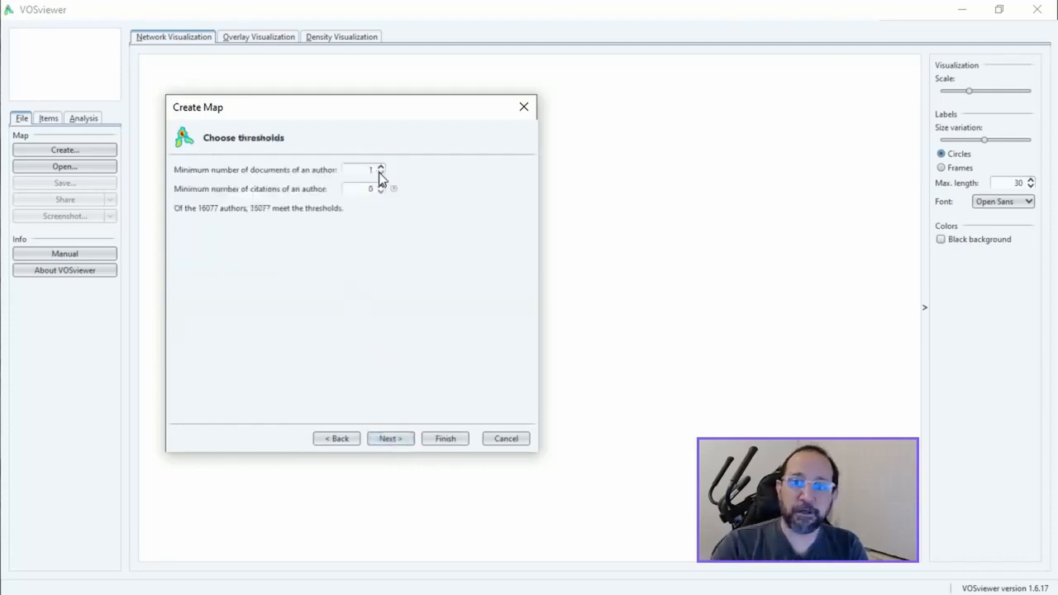
click(390, 439)
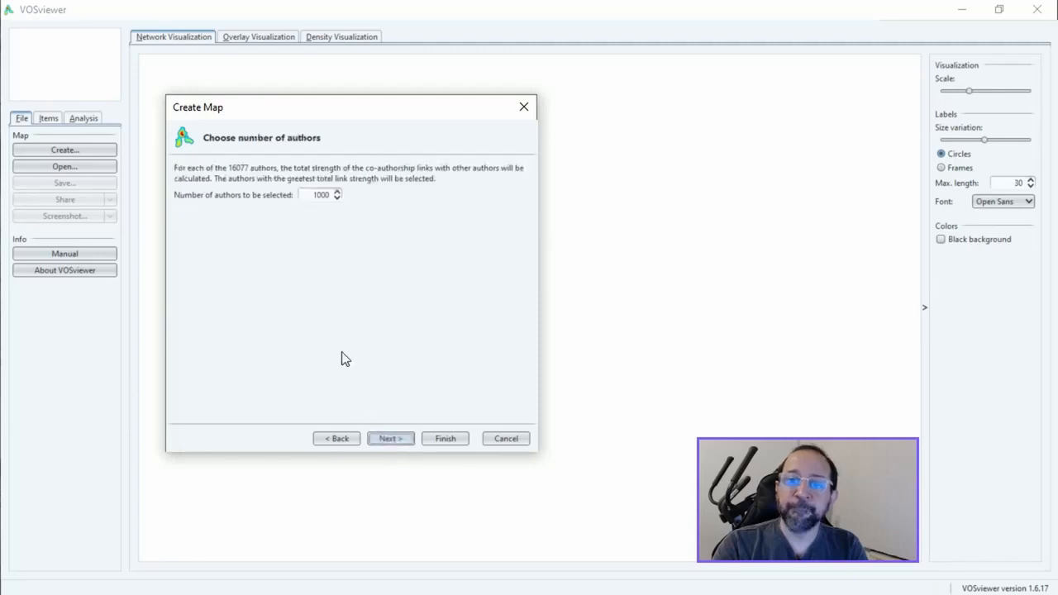
Step: Set the number of authors to be selected to 16077 and proceed to verifying the selected authors
drag(307, 194, 341, 201)
text(1)
key(BackSpace)
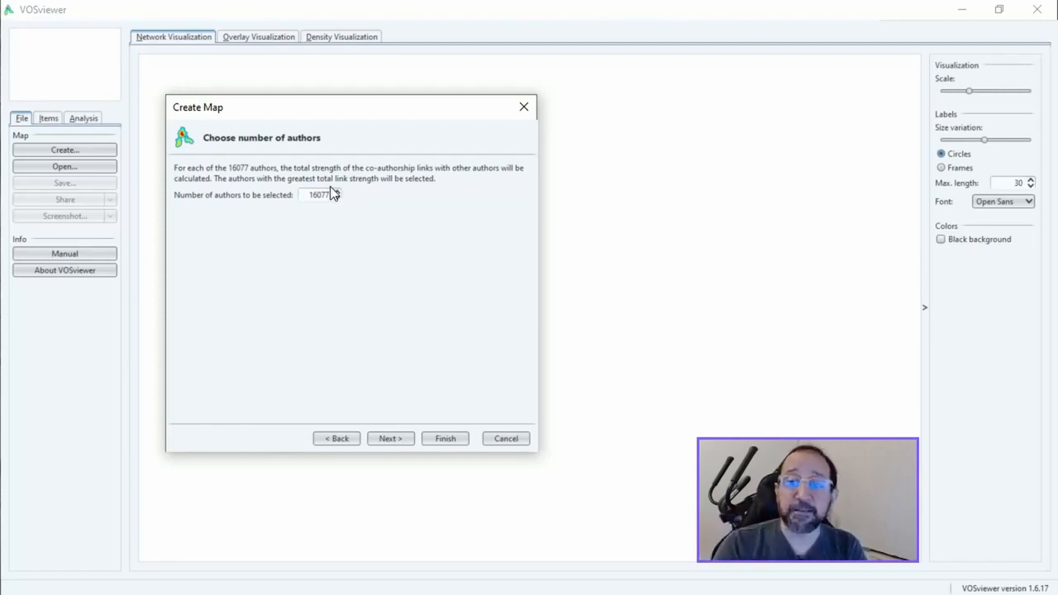
click(445, 438)
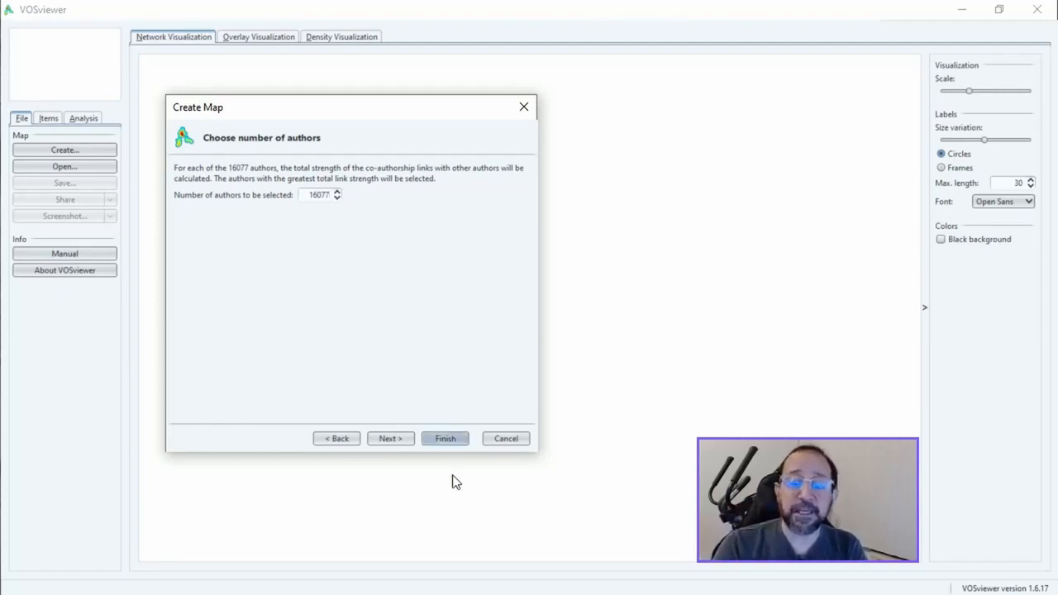
click(389, 439)
click(330, 312)
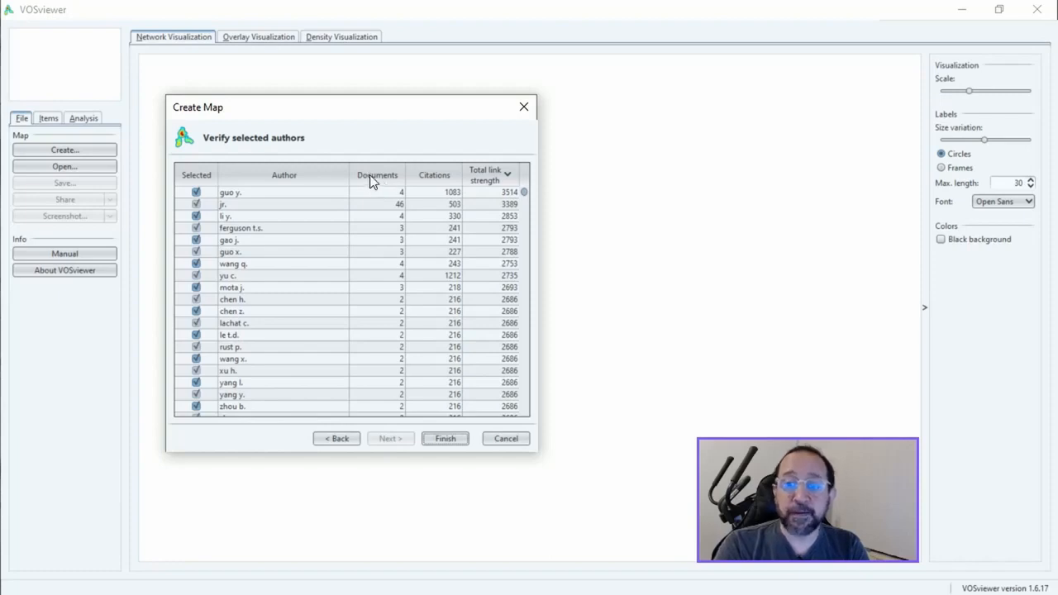
Step: Sort the author list by citations and then by documents, exclude the "jr." entry and review the list
click(434, 175)
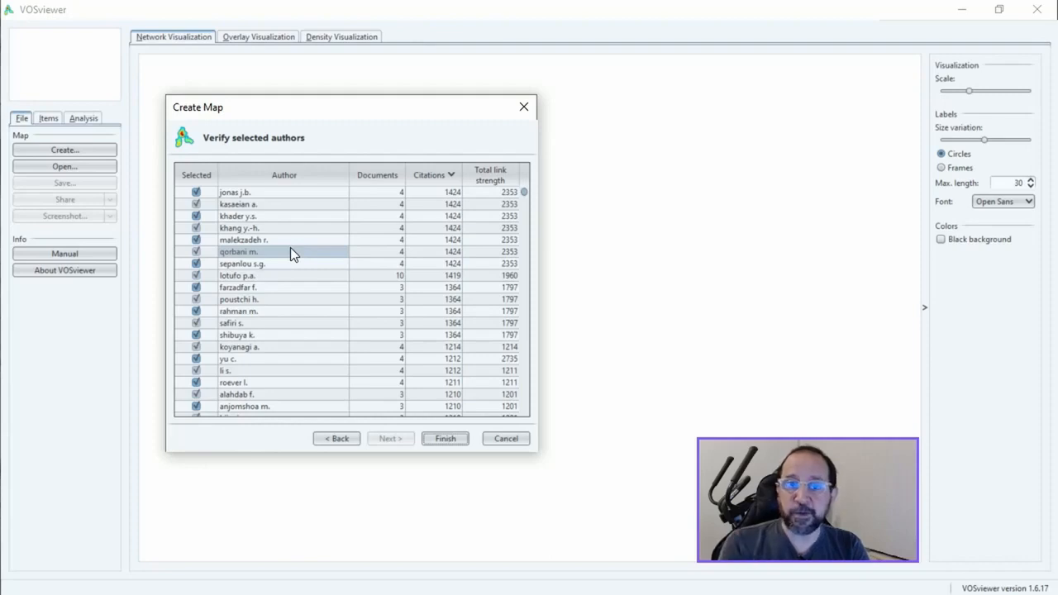
click(376, 180)
click(377, 180)
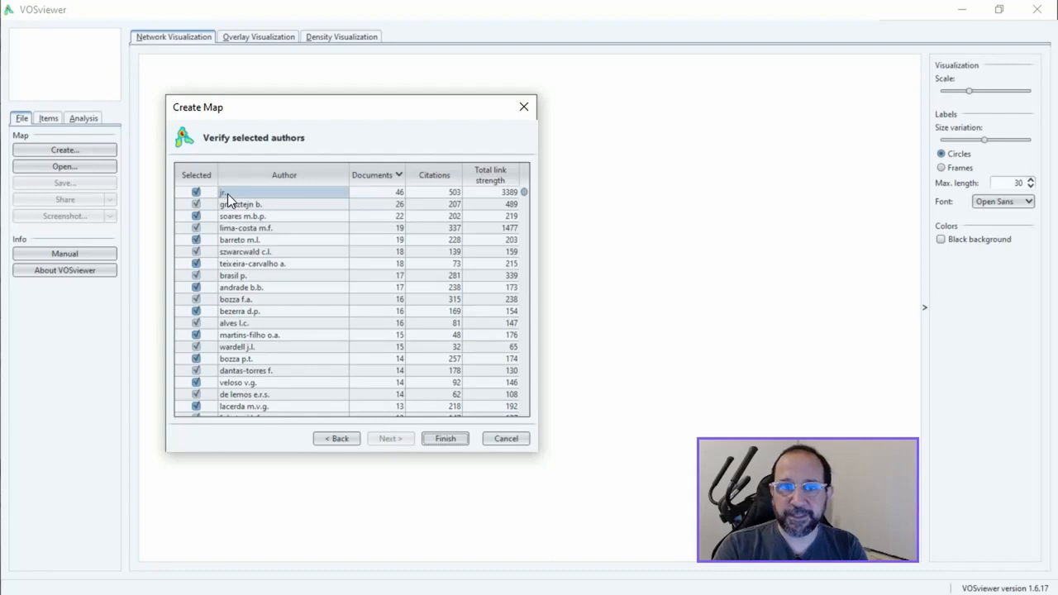
click(196, 194)
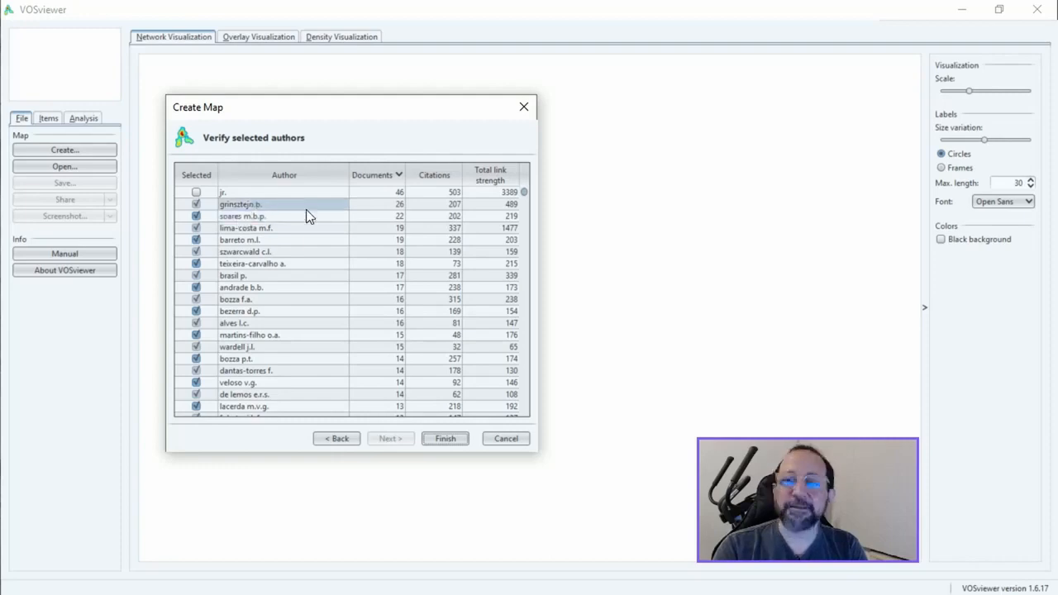
scroll(316, 293, down, 10)
scroll(316, 293, down, 15)
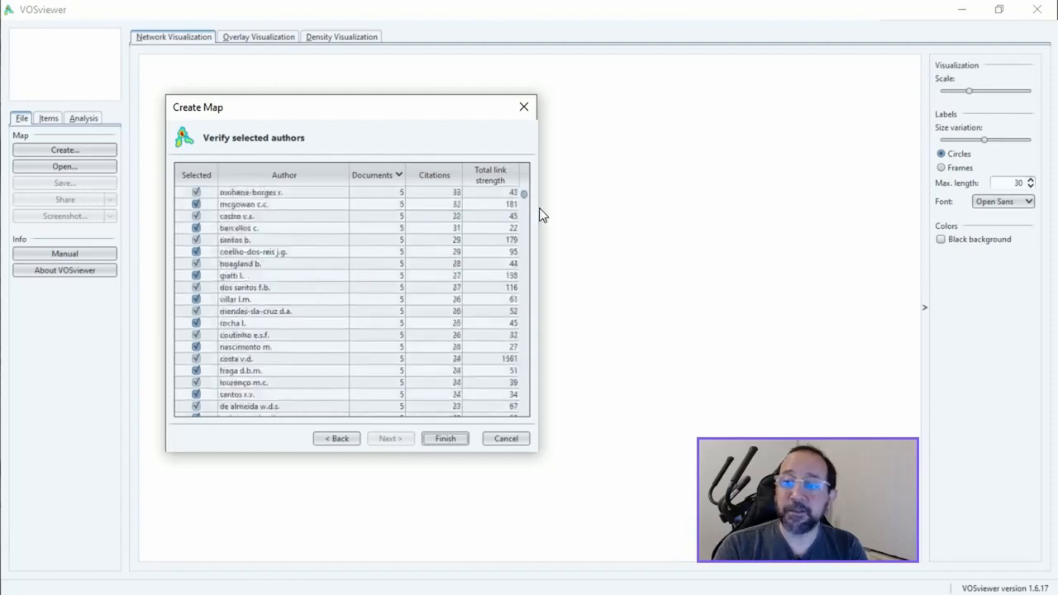
drag(522, 194, 540, 169)
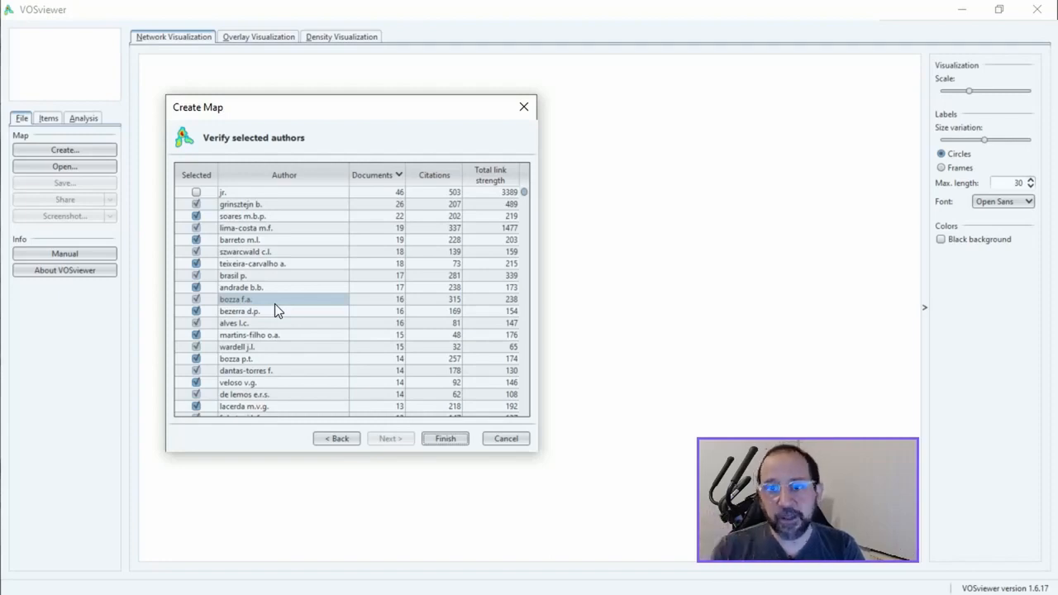
Step: Export the selected authors to production.txt, replacing the existing file
right_click(320, 250)
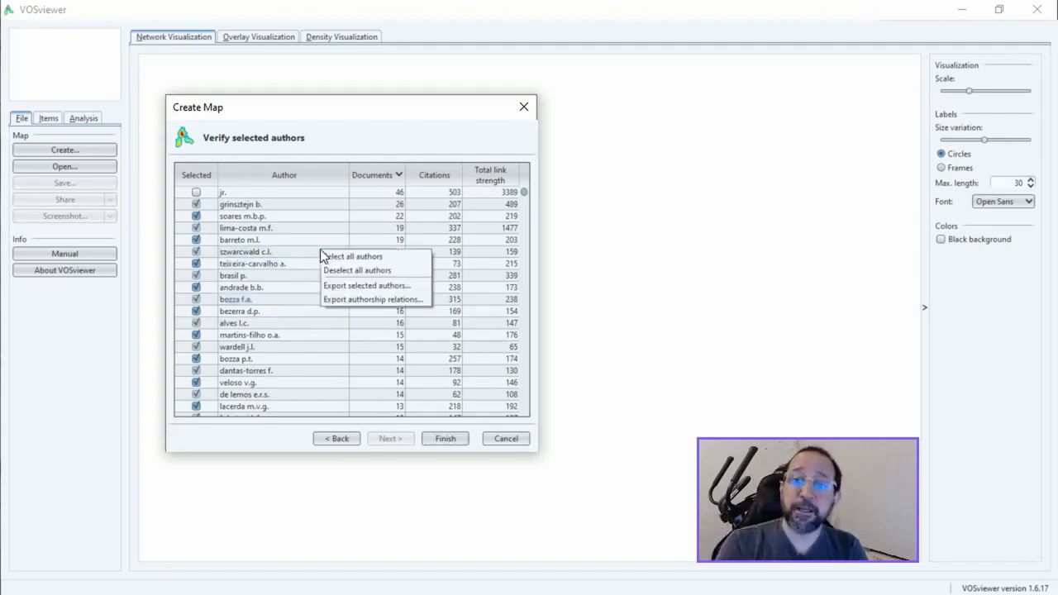
click(350, 285)
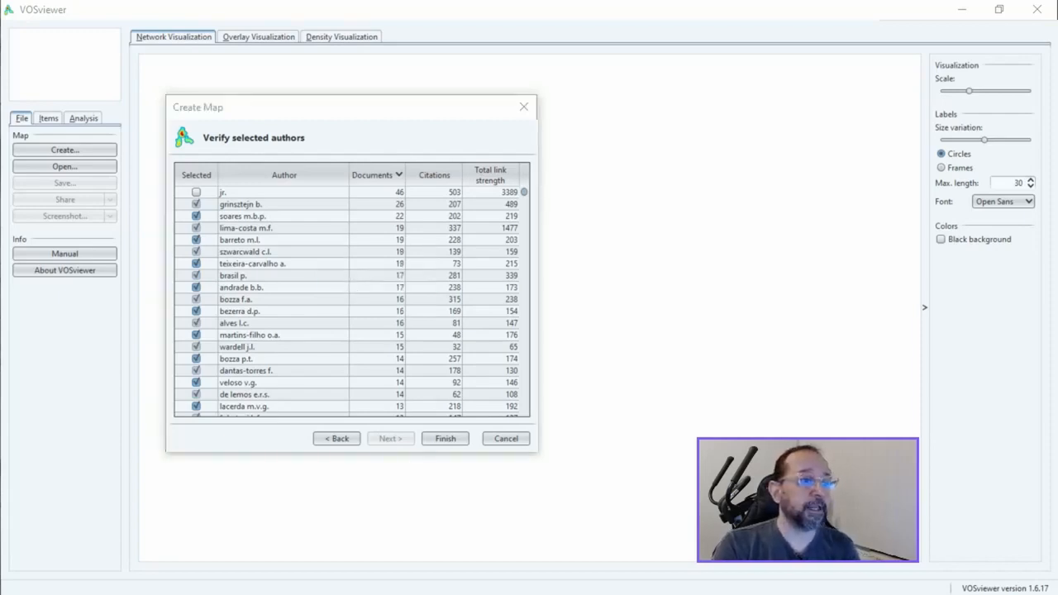
click(201, 458)
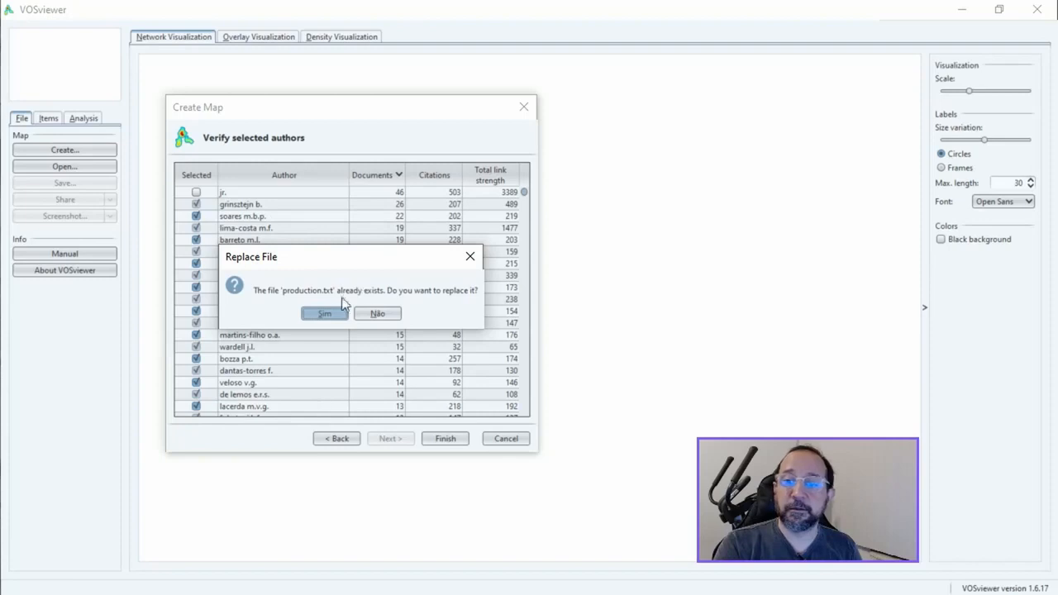
click(327, 313)
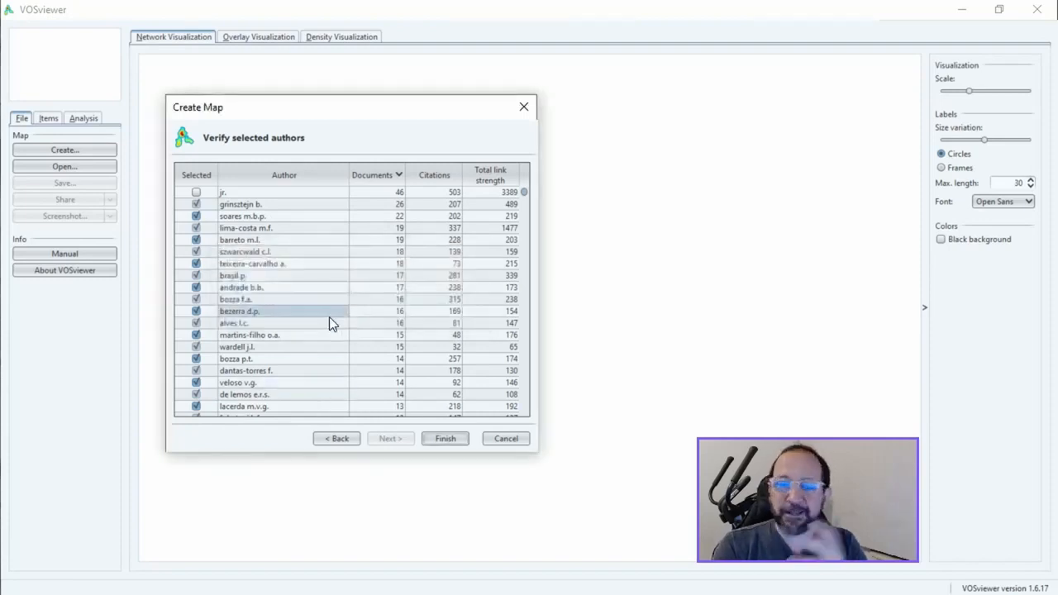
Step: Return through the map setup to the choice of analysis type and counting method
click(447, 440)
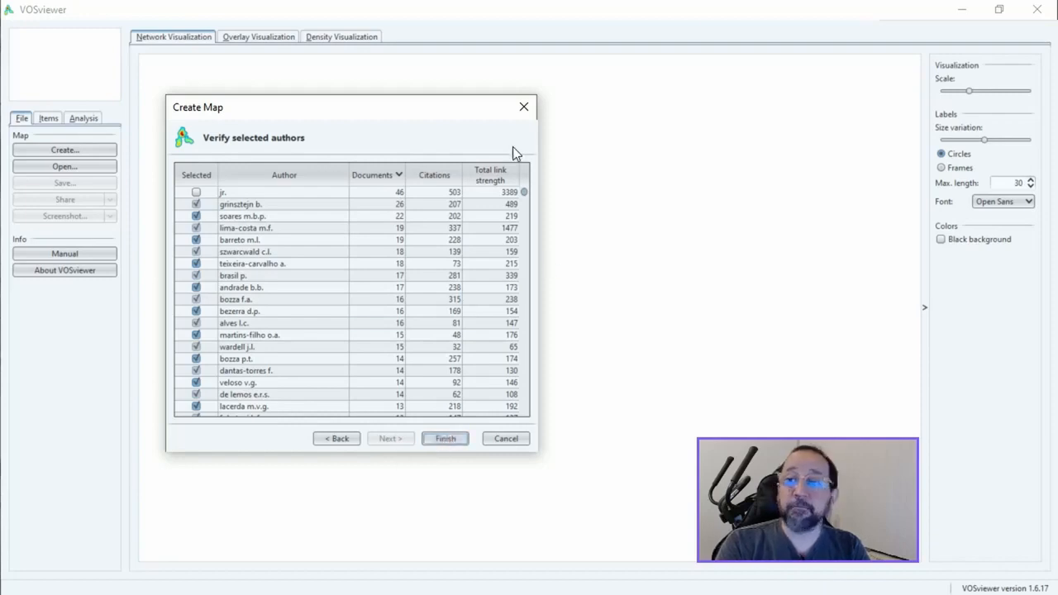
click(335, 438)
click(340, 438)
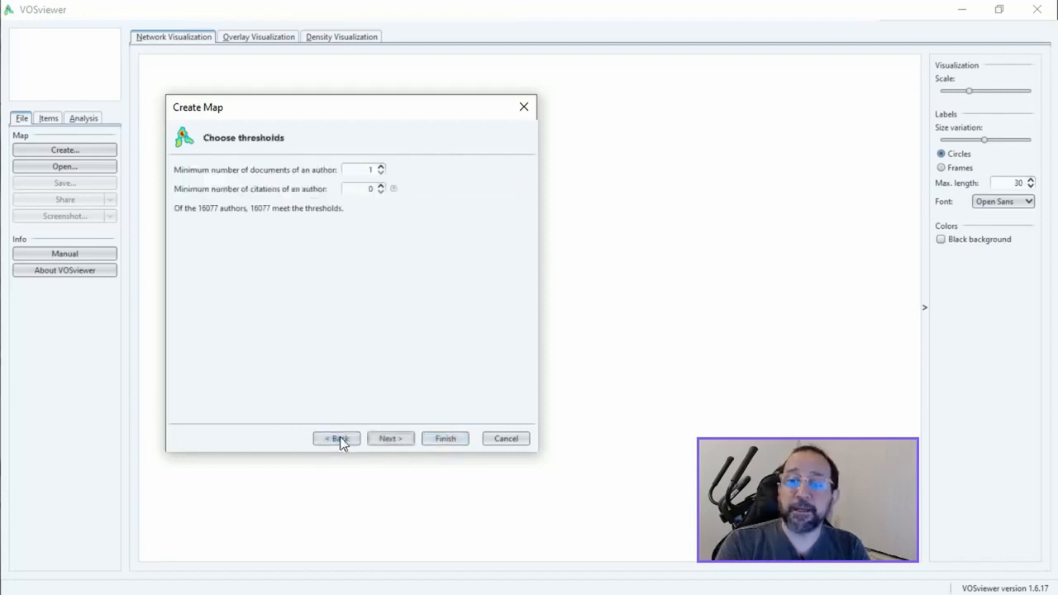
click(339, 439)
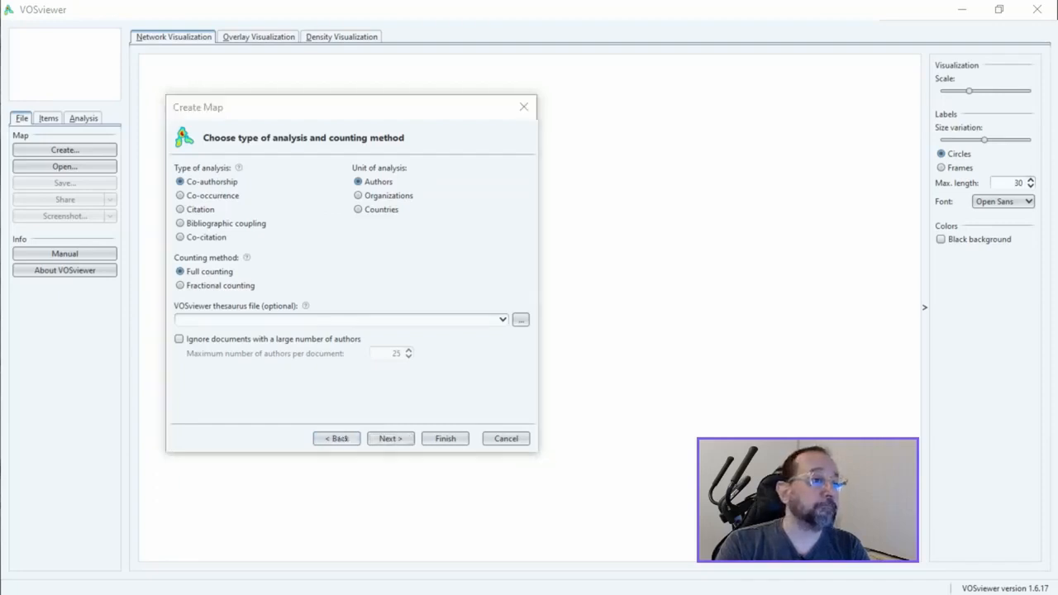
Step: Switch to production.txt in Notepad++ and copy its entire contents
key(alt+Tab)
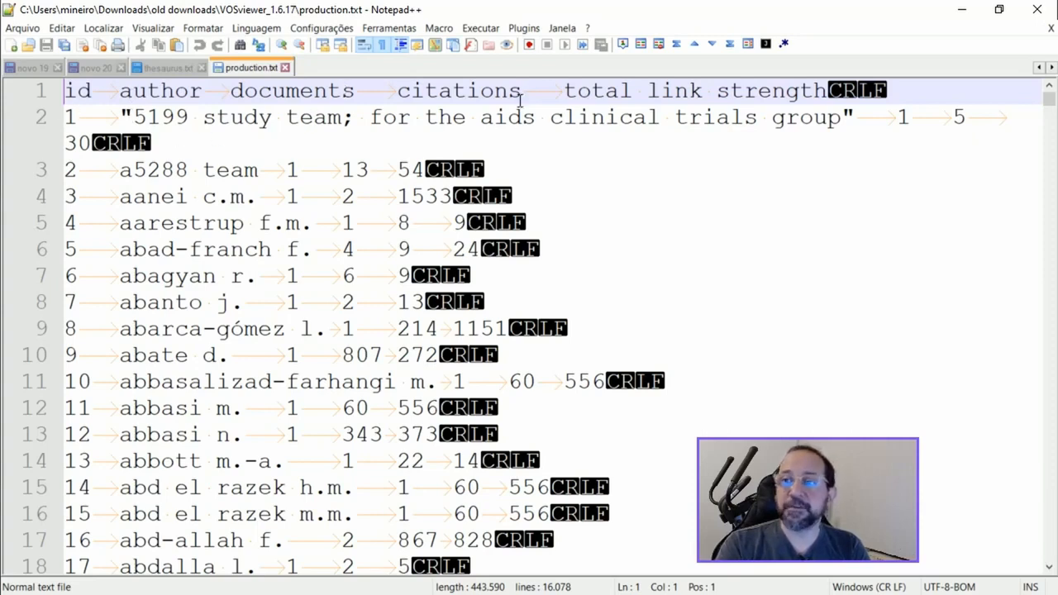
click(256, 302)
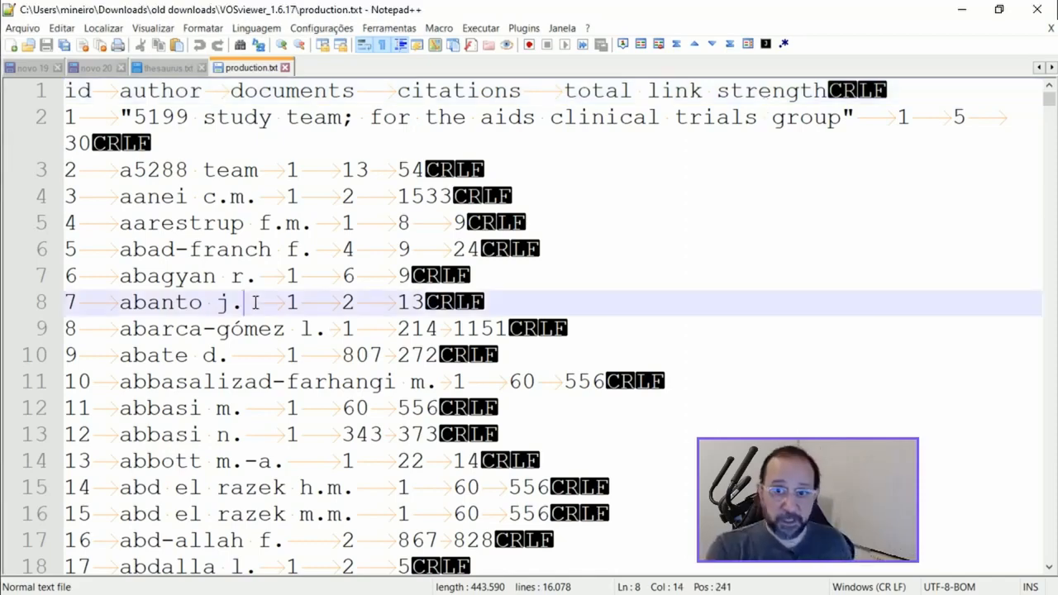
key(ctrl+a)
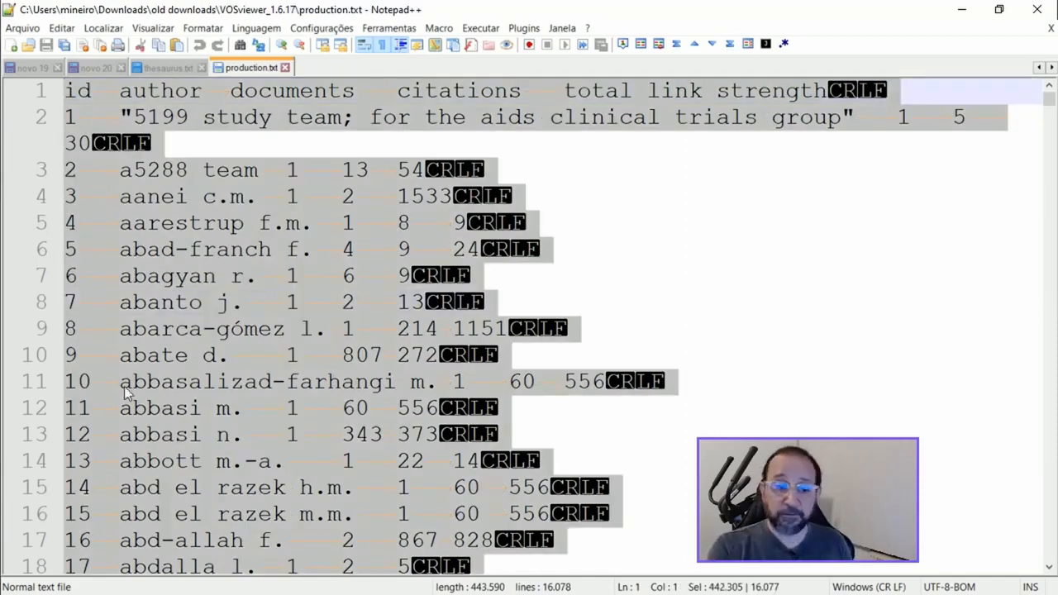
Step: Switch to the blank Excel workbook, maximize it and paste the copied author table starting at cell A1
key(alt+Tab)
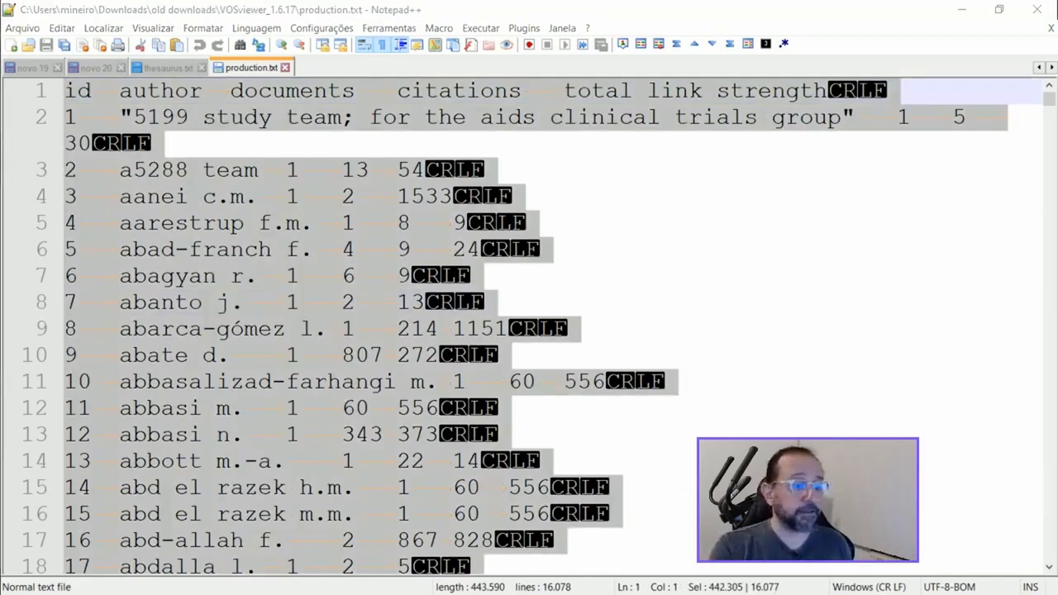
drag(2, 381, 697, 88)
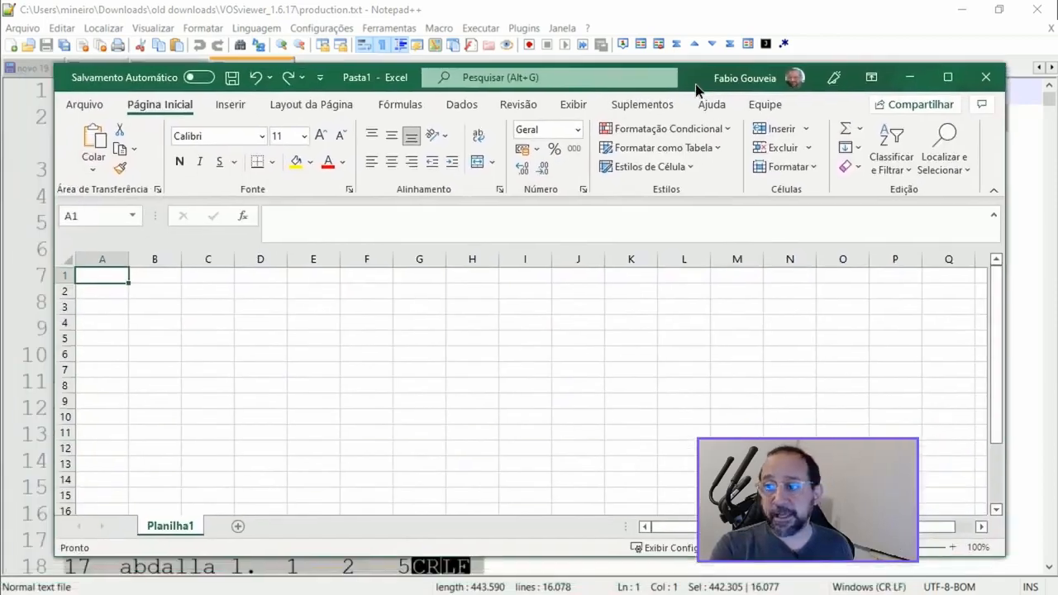
click(948, 80)
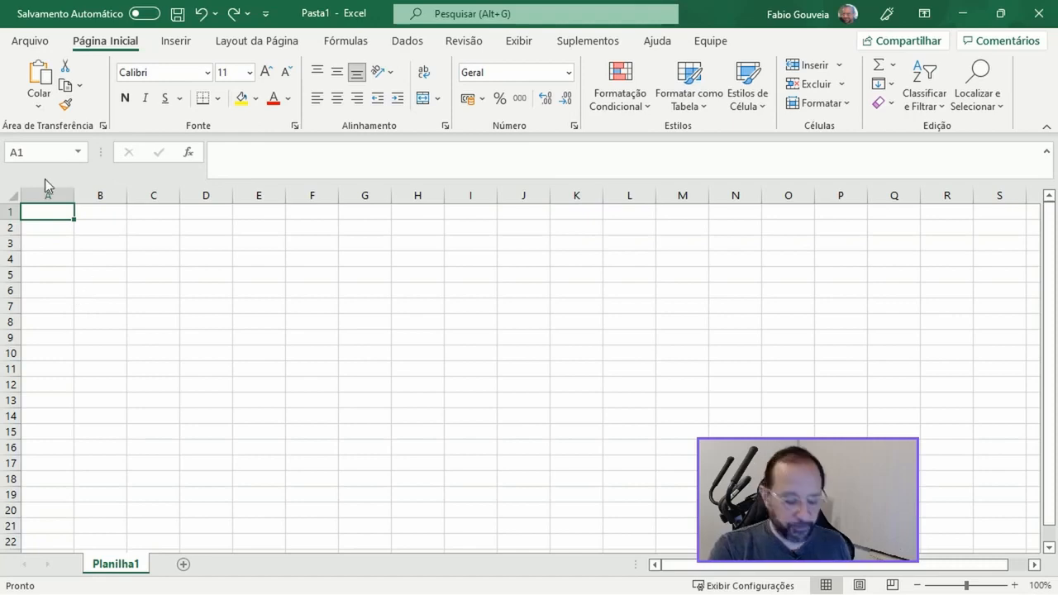
key(ctrl+v)
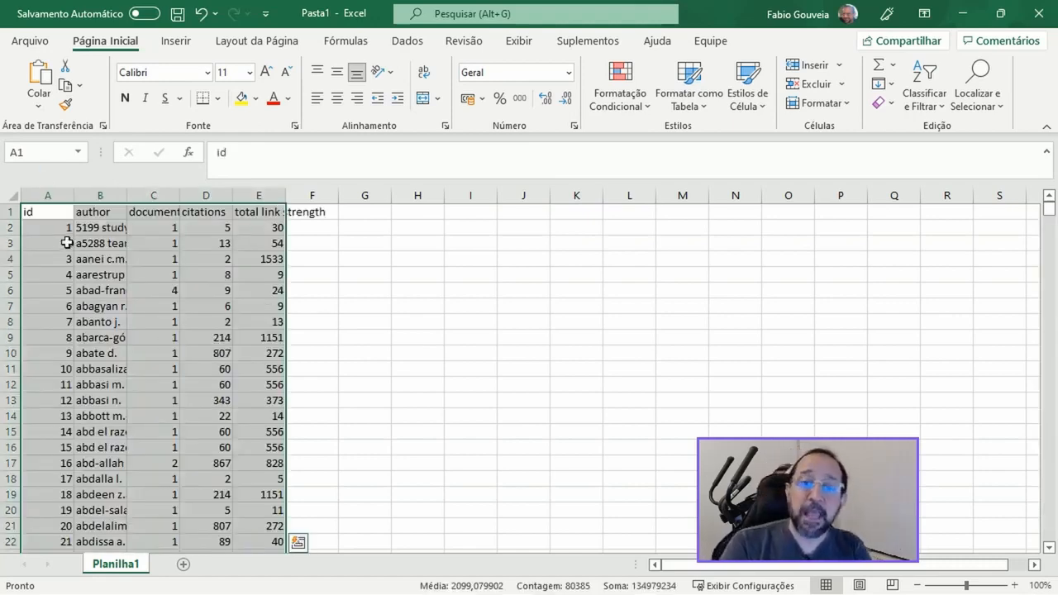
Step: Sort the pasted author table by the documents column from largest to smallest
click(922, 106)
click(928, 173)
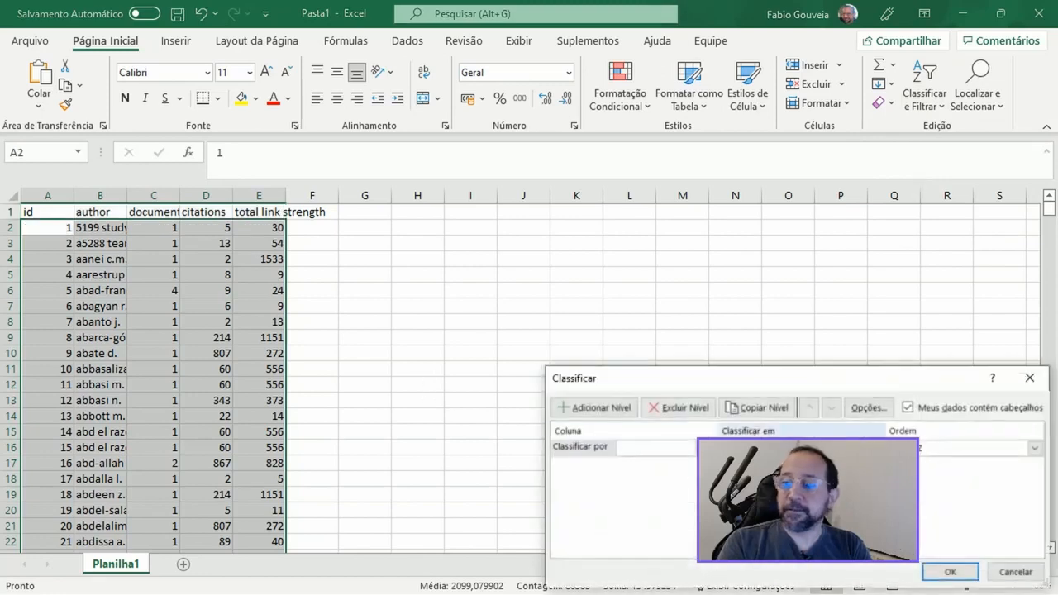
click(710, 447)
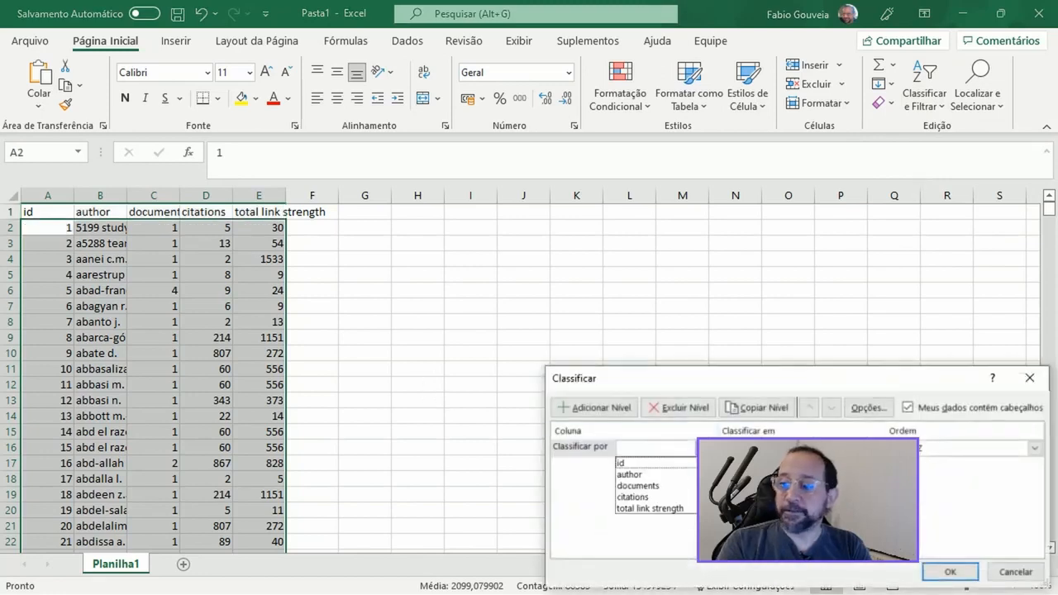
click(672, 486)
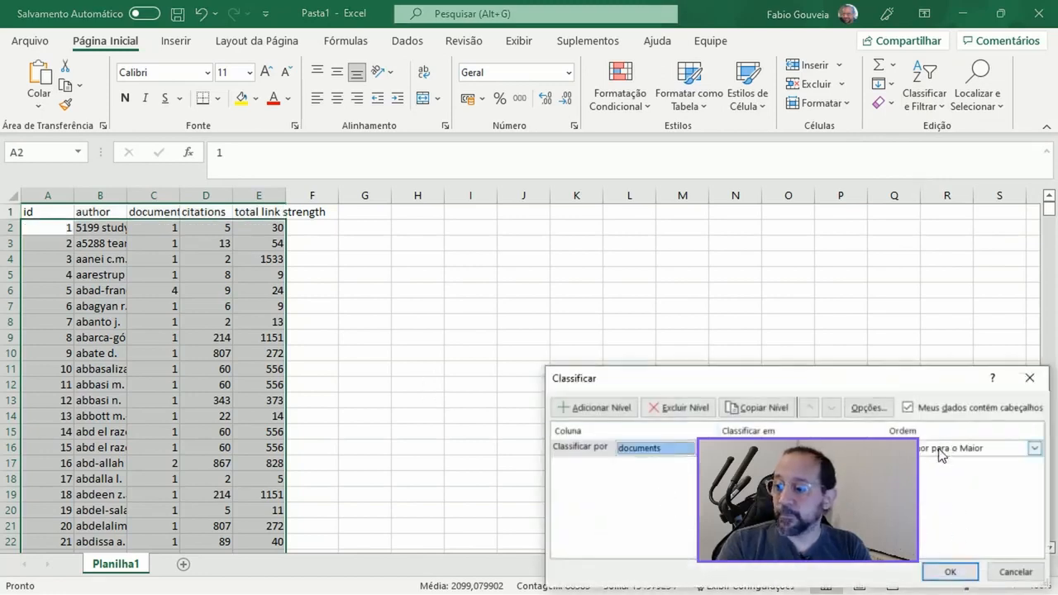
click(938, 449)
click(937, 471)
click(949, 573)
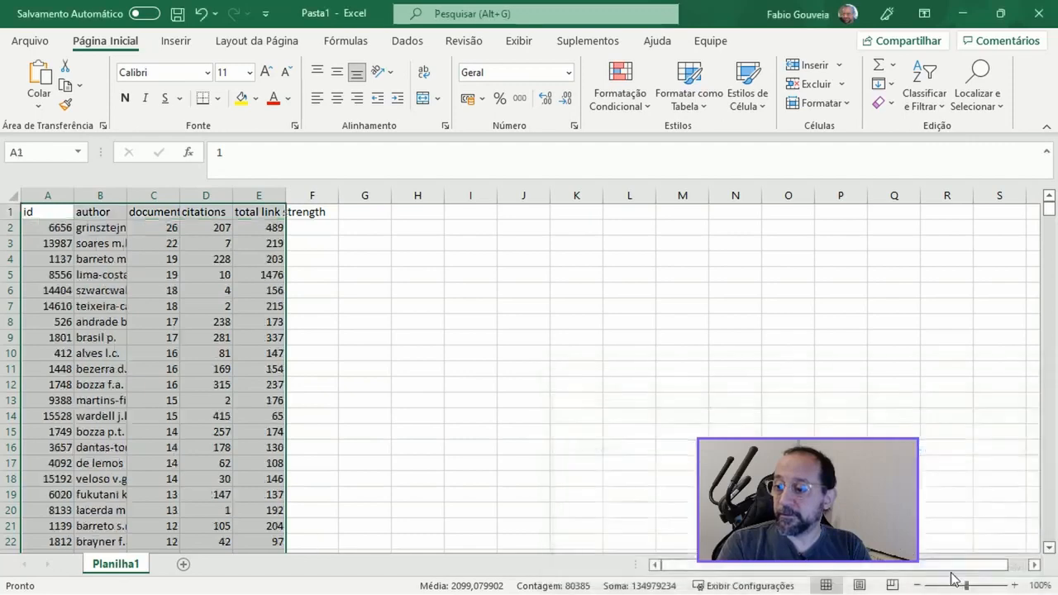
Step: Widen the author column so the full names fit and add filters to the table's header row
click(95, 228)
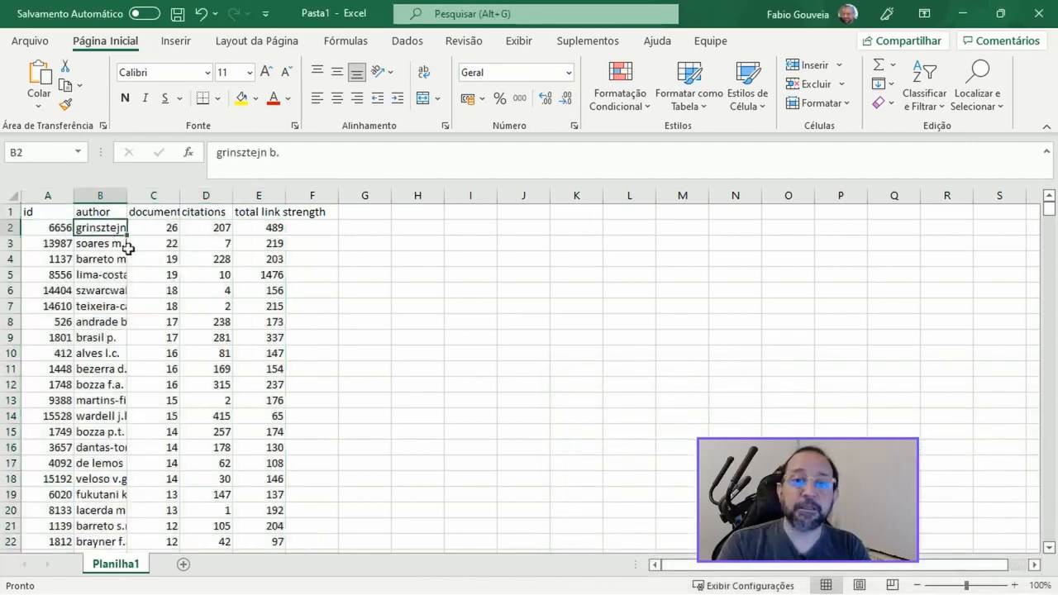
click(41, 218)
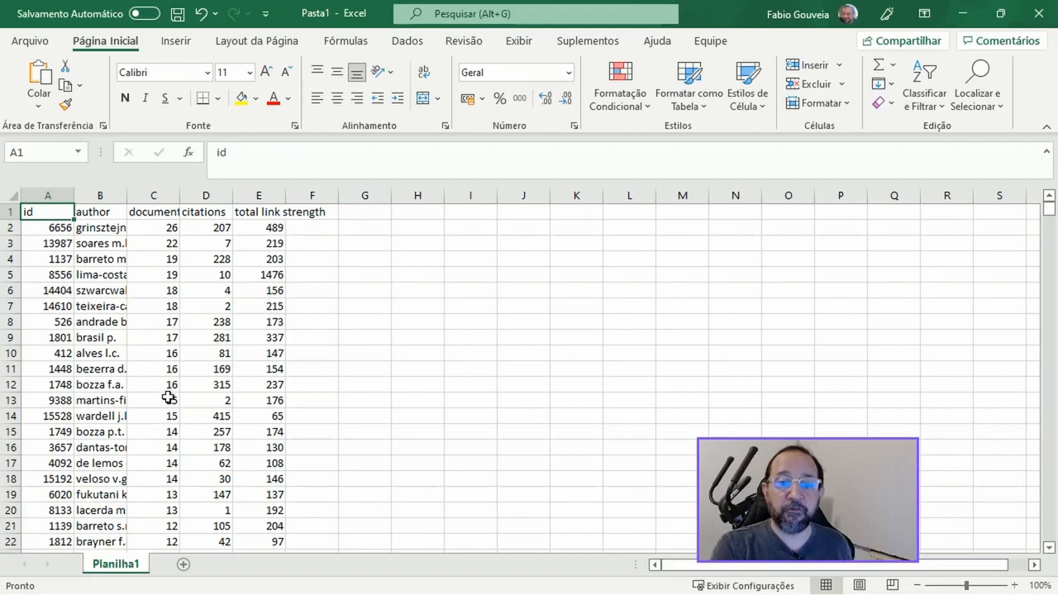
shift+click(170, 369)
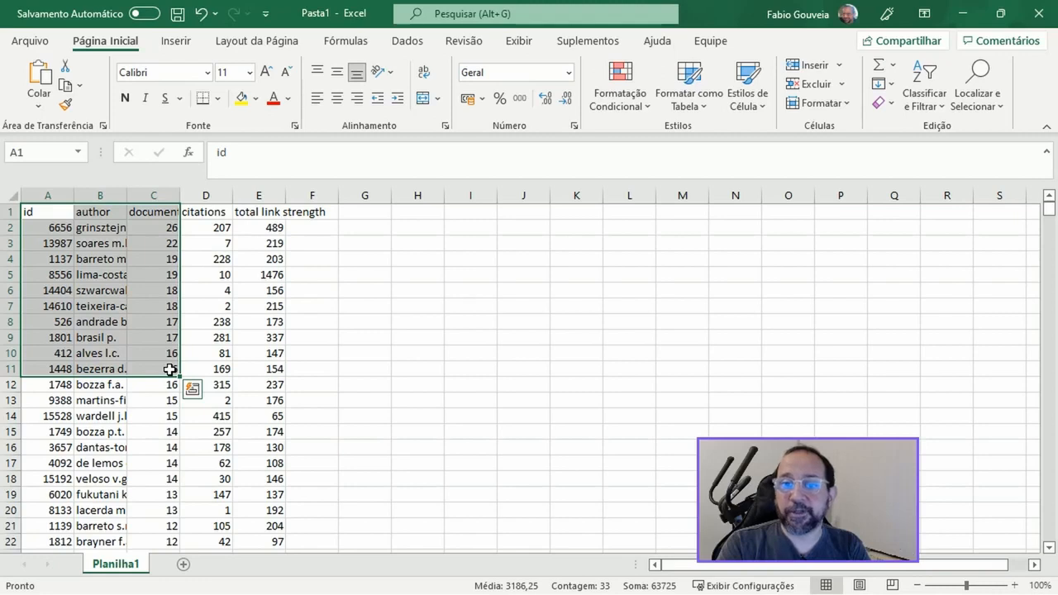
drag(127, 195, 196, 195)
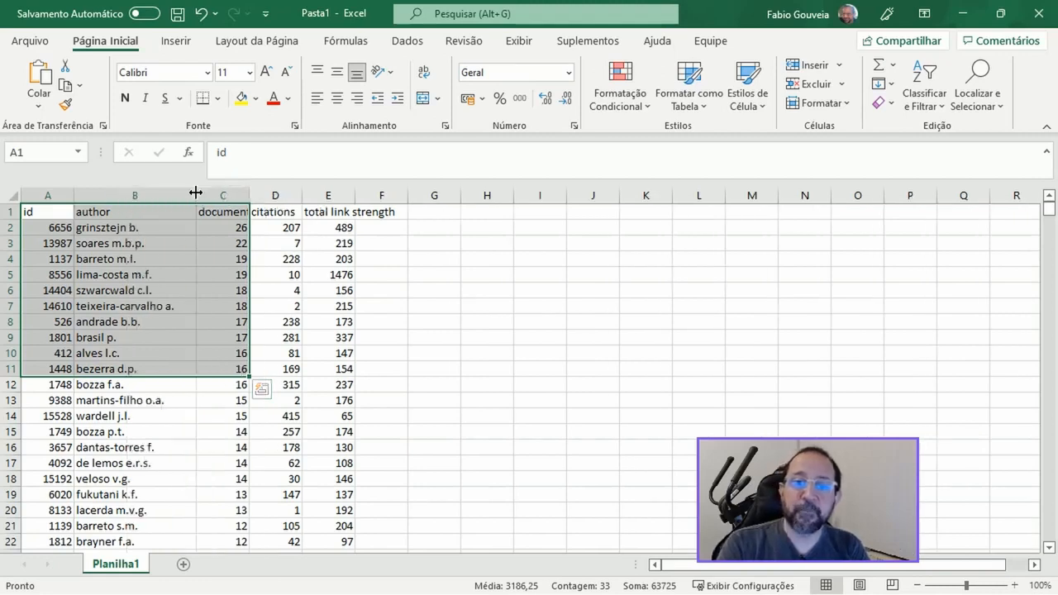
click(129, 226)
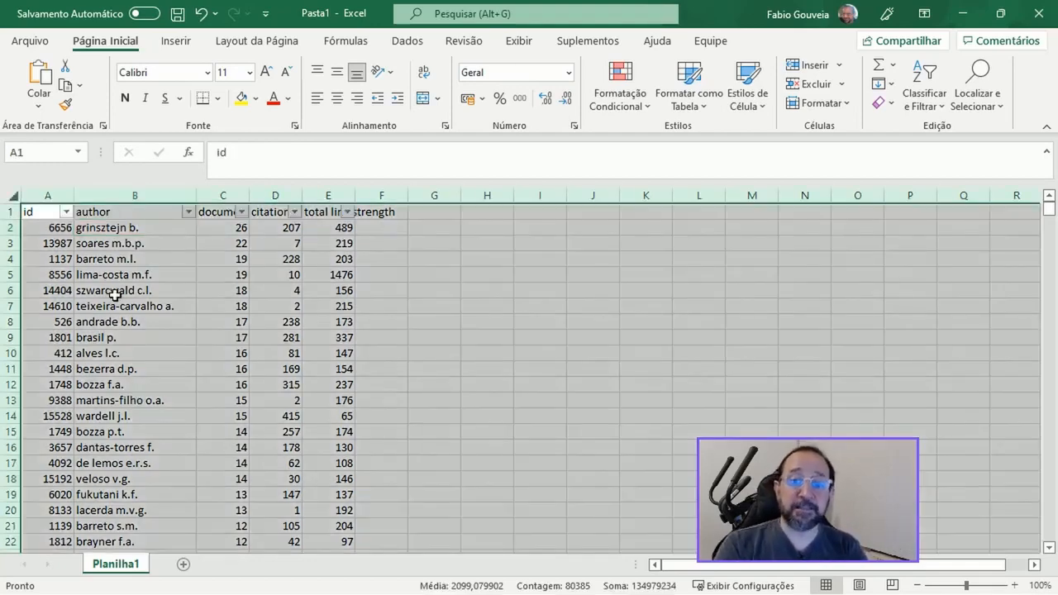
Step: Fill the author names with five or more documents, cells B2 to B233, in yellow
click(50, 232)
key(Right)
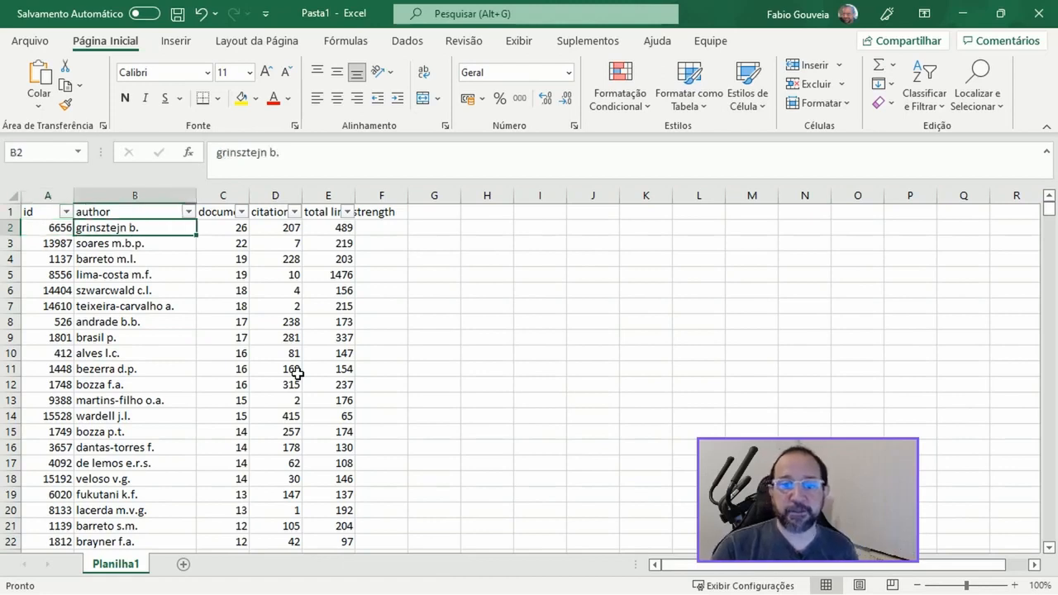
key(shift+Down)
key(shift+Down)
key(shift+Down)
key(shift+Down)
key(shift+Down)
key(shift+Down)
key(shift+Down)
key(shift+Down)
key(shift+Down)
key(shift+Down)
key(shift+Down)
key(shift+Down)
key(shift+Down)
key(shift+Down)
key(shift+Down)
key(shift+Down)
key(shift+Down)
key(shift+Down)
key(shift+Down)
key(shift+Down)
key(shift+Down)
key(shift+Down)
key(shift+Down)
key(shift+Down)
key(shift+Down)
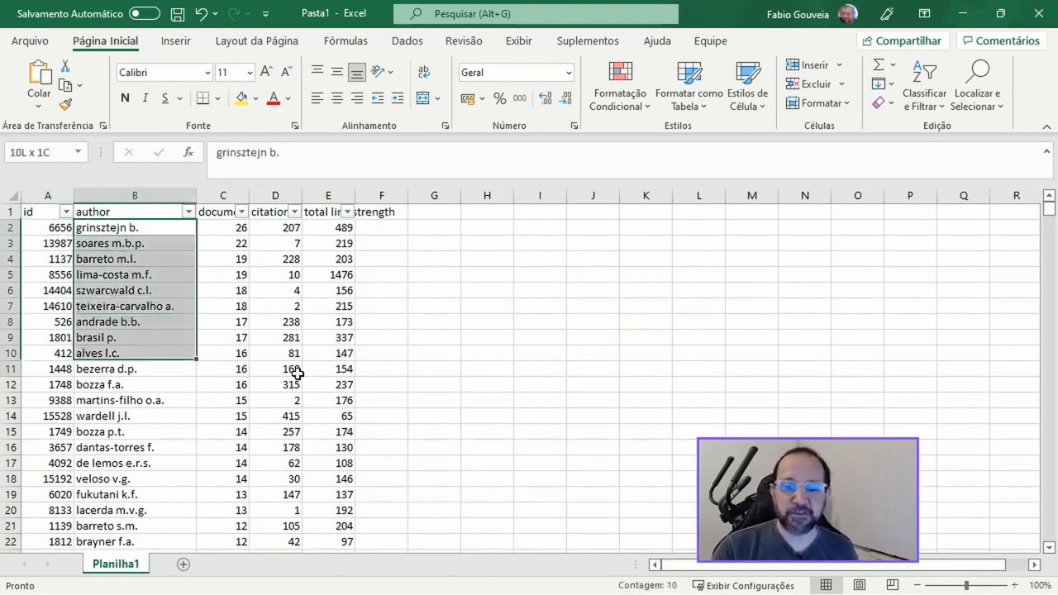
key(shift+Down)
key(shift+Down)
key(shift+Down)
key(shift+Down)
key(shift+Down)
key(shift+Down)
key(shift+Down)
key(shift+Down)
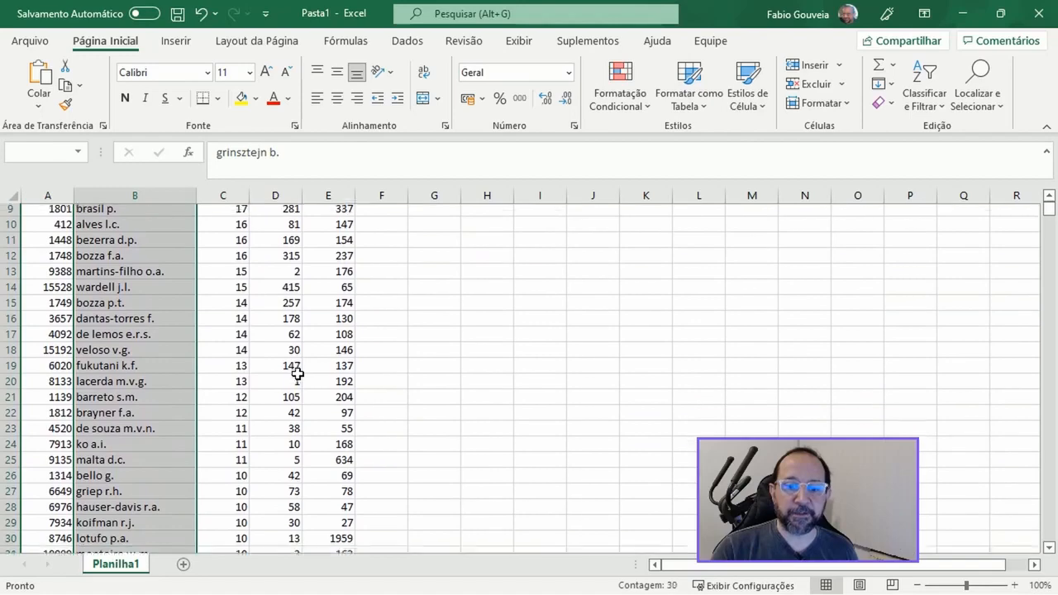
key(shift+Down)
key(shift+Down)
key(shift+Down)
key(shift+Down)
key(shift+Down)
key(shift+Down)
key(shift+Down)
key(shift+Down)
key(shift+Down)
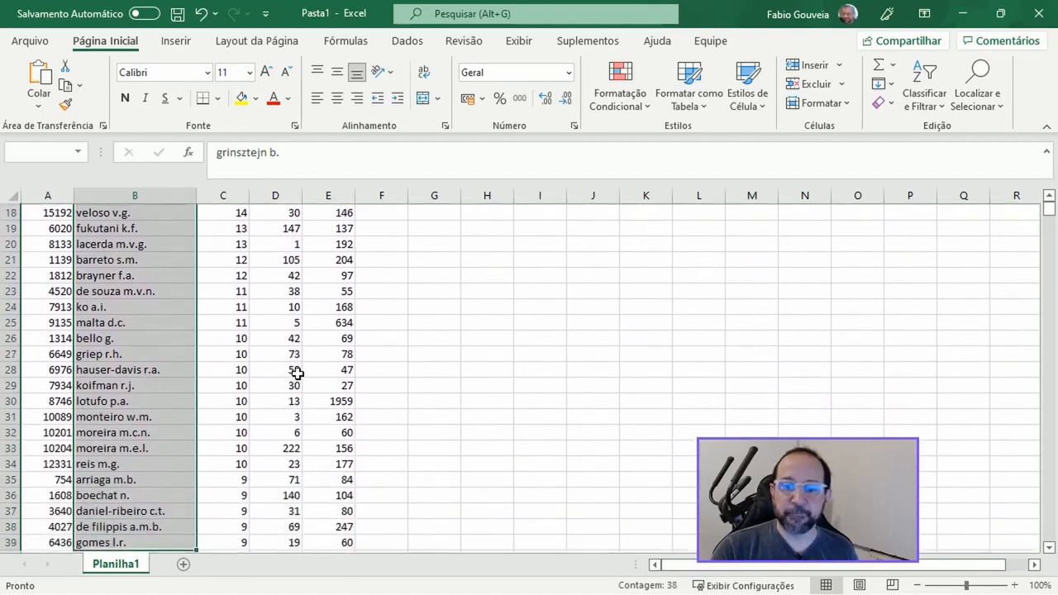
key(shift+Down)
key(shift+Down)
key(shift+Down)
key(shift+Down)
key(shift+Down)
key(shift+Down)
key(shift+Down)
key(shift+Down)
key(shift+Down)
key(shift+Down)
key(shift+Down)
key(shift+Down)
key(shift+Down)
key(shift+Down)
key(shift+Down)
key(shift+Down)
key(shift+Down)
key(shift+Down)
key(shift+Down)
key(shift+Down)
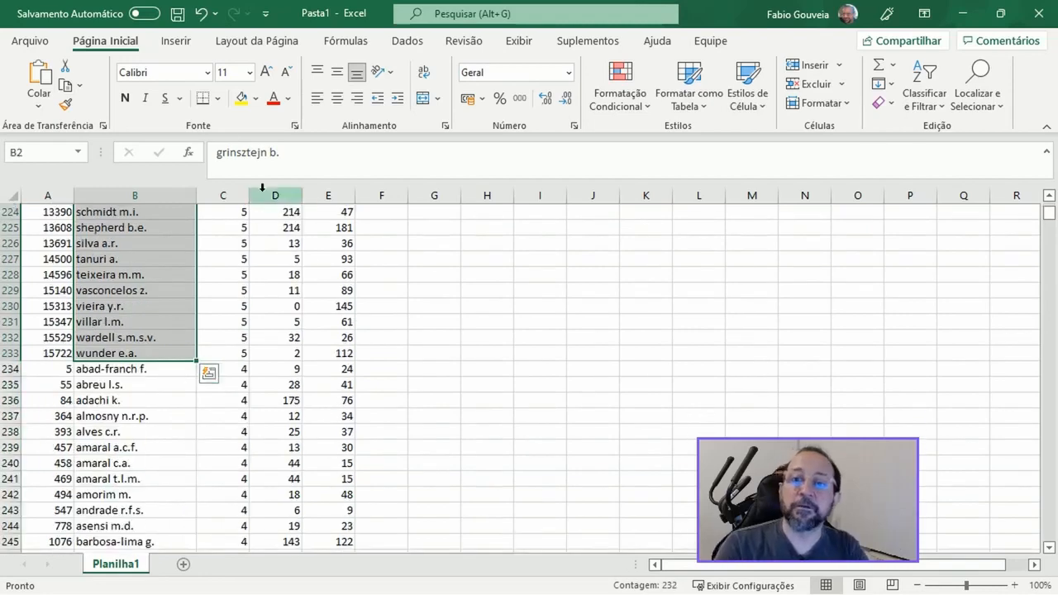
click(256, 98)
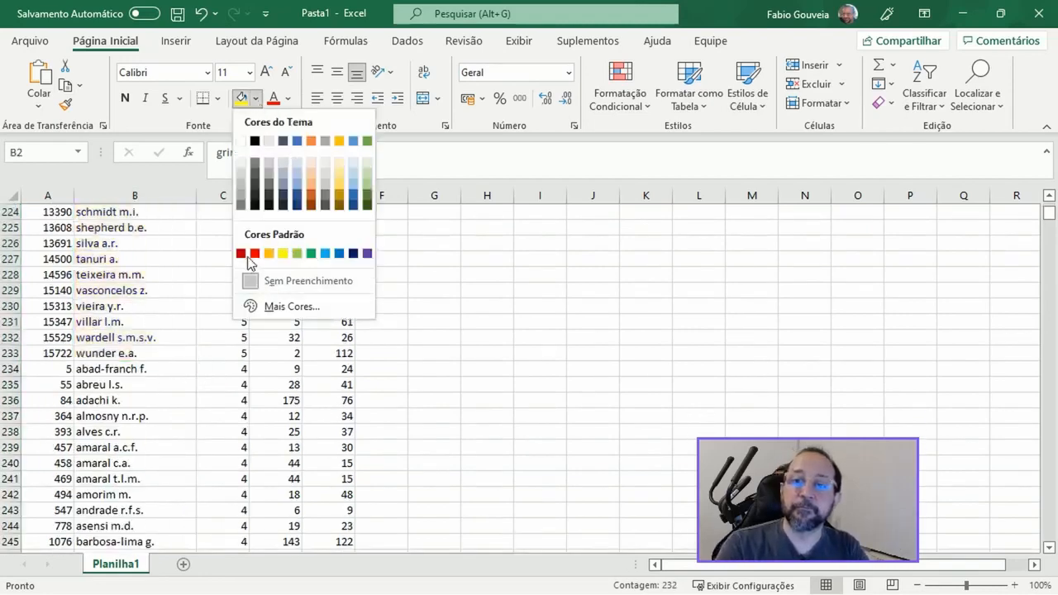
click(283, 253)
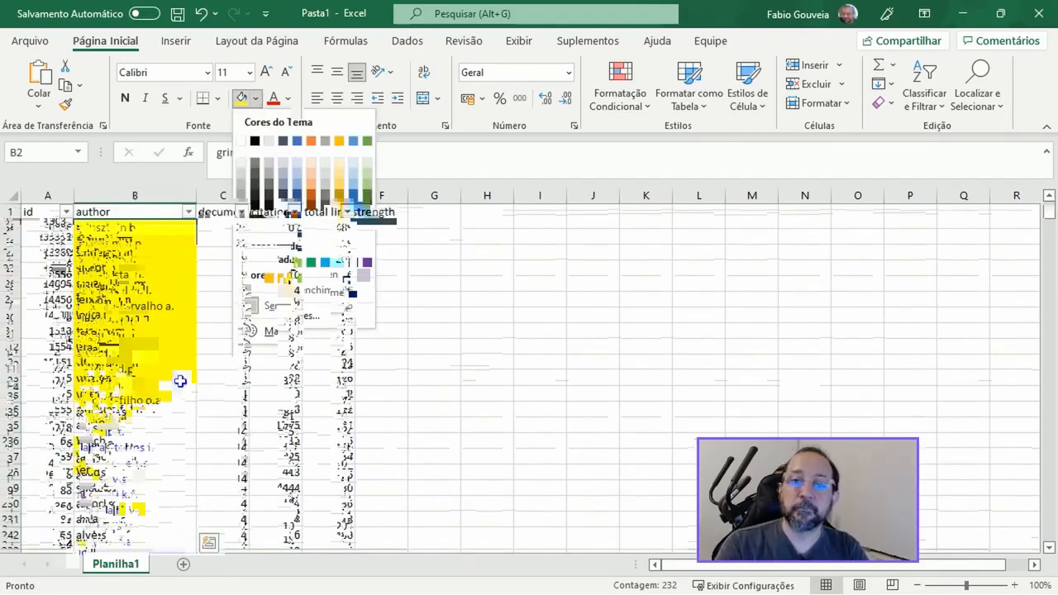
Step: Sort the whole table by the author column in Z to A order
click(13, 197)
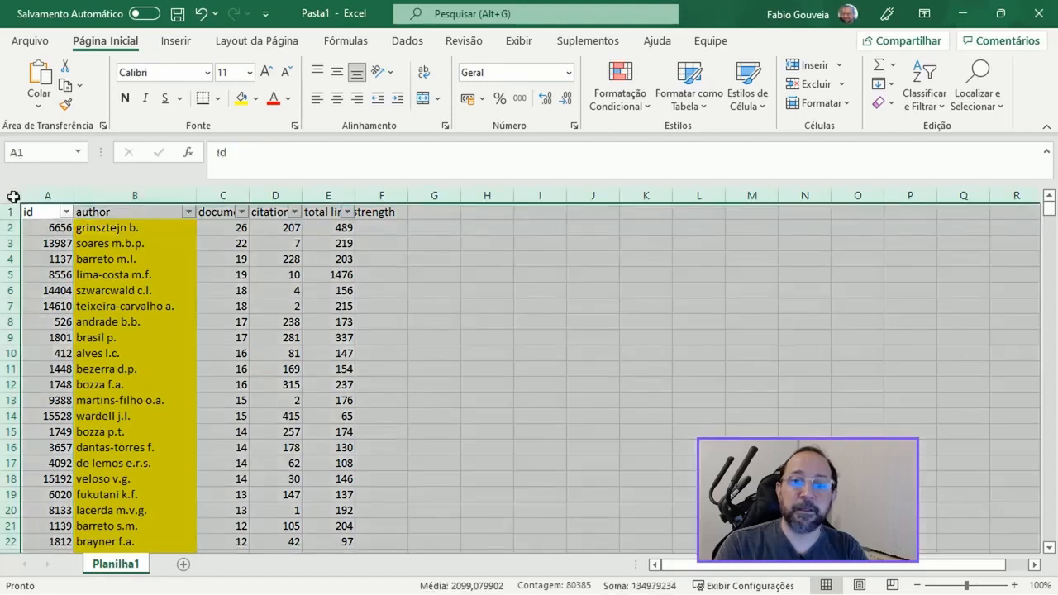
click(940, 113)
click(904, 177)
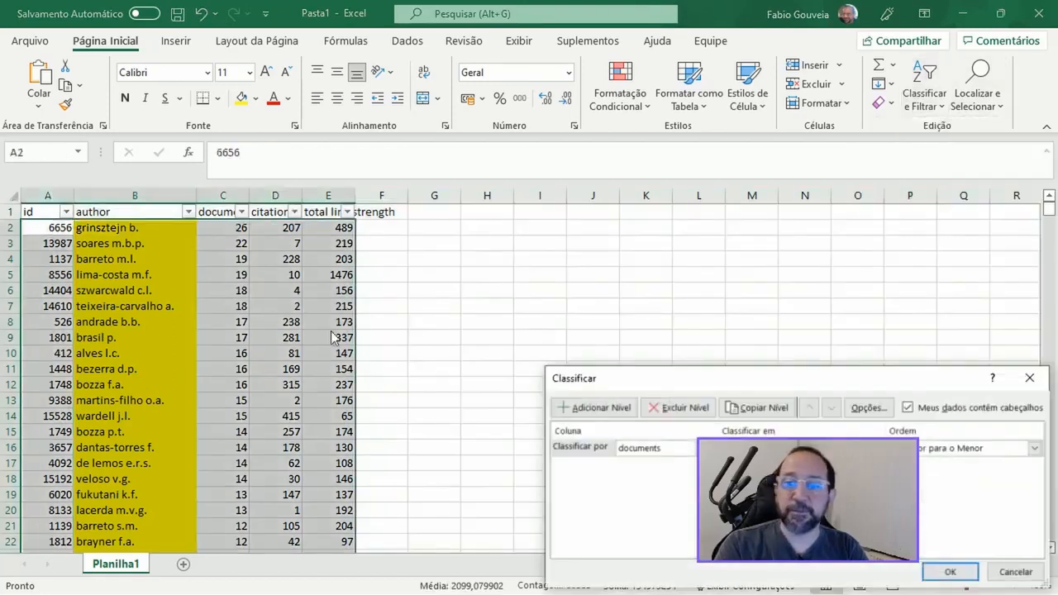
click(698, 450)
click(667, 475)
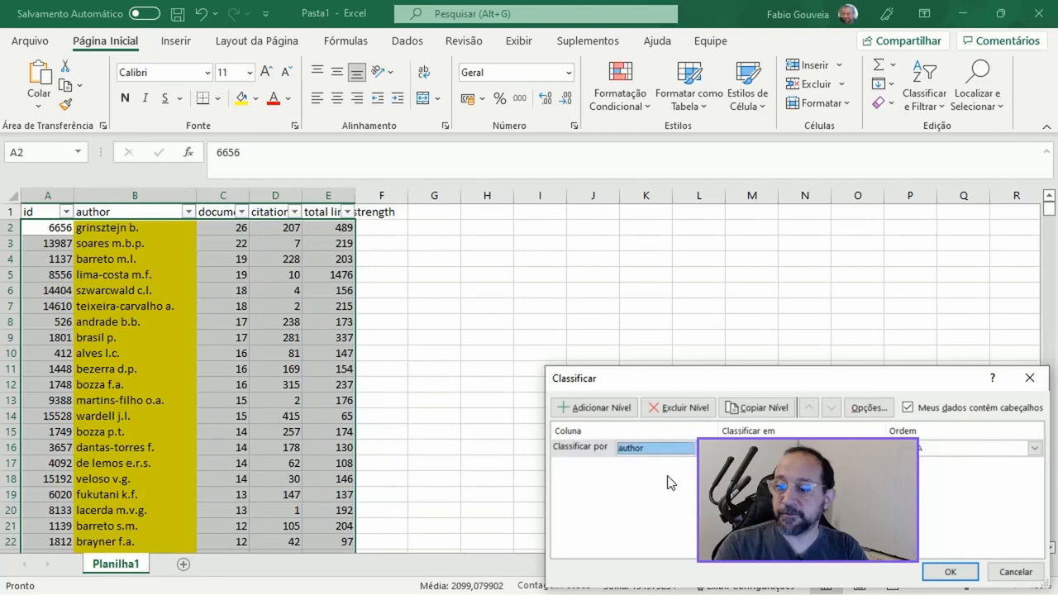
click(950, 572)
Step: Examine the author names around the yellow entry in row 7 and down to row 38 for variants of the same author
click(129, 291)
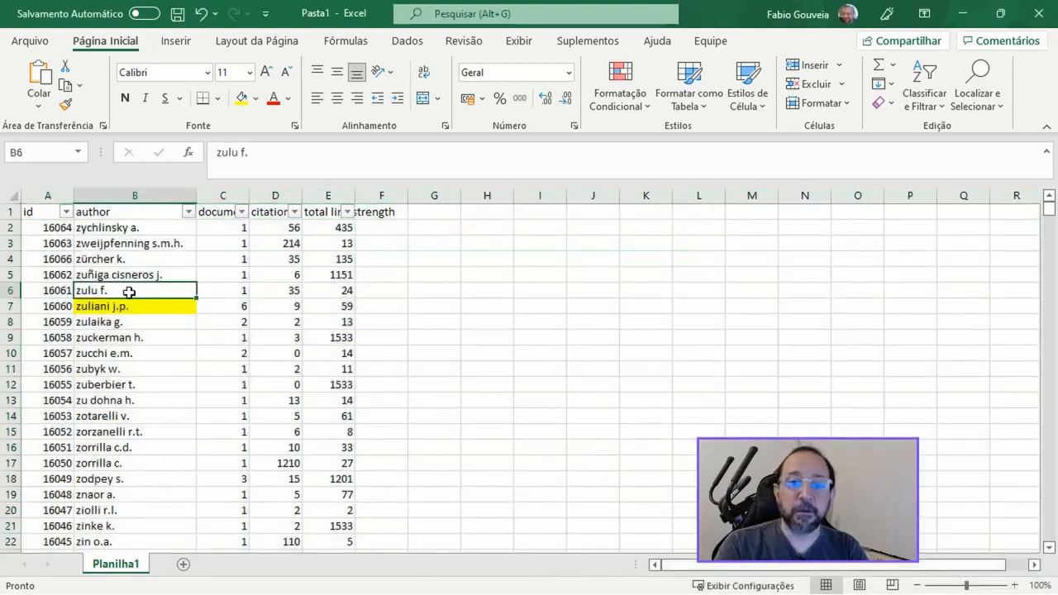
key(Up)
key(Down)
key(Down)
key(Down)
key(Down)
key(Down)
key(Down)
key(Down)
key(Down)
key(Down)
key(Down)
key(Down)
key(Down)
key(Down)
key(Down)
key(Down)
key(Down)
key(Down)
key(Down)
key(Down)
key(Down)
key(Down)
key(Down)
key(Down)
key(Down)
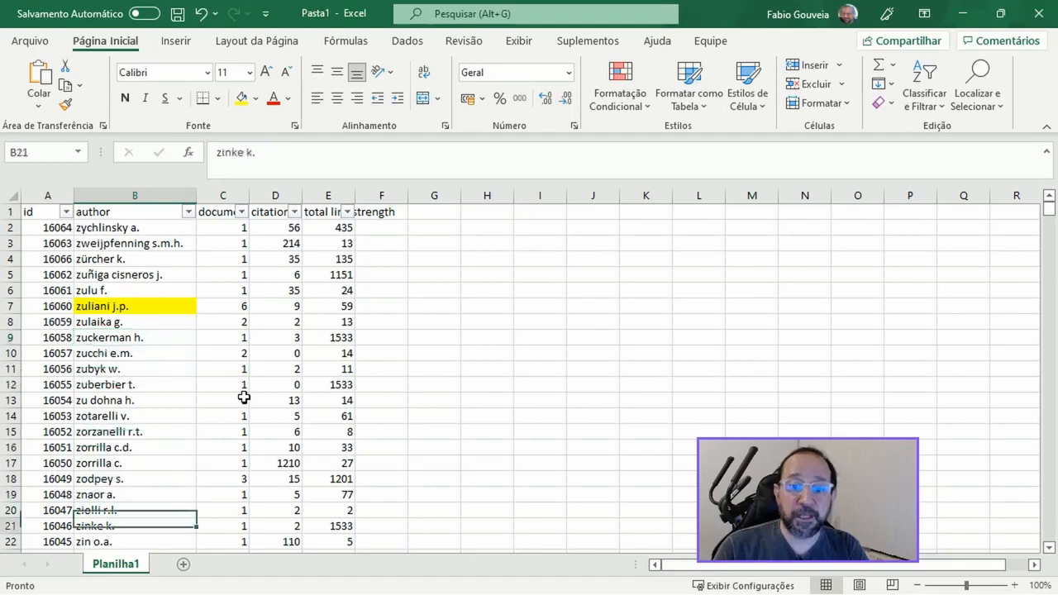
key(Up)
key(Up)
key(Up)
key(Up)
key(Up)
key(Up)
key(Up)
key(Up)
key(Up)
key(Up)
key(Up)
key(Up)
key(Up)
key(Up)
key(Up)
key(Up)
key(Up)
key(Up)
key(Up)
key(Up)
key(Up)
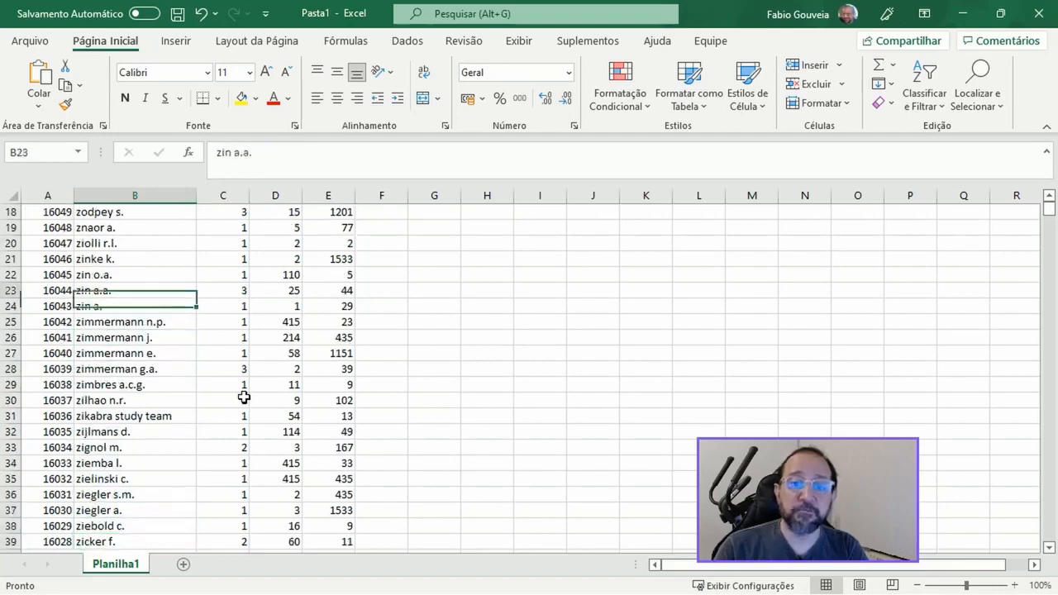
key(Down)
key(Down)
key(Down)
key(Down)
key(Down)
key(Down)
key(Down)
key(Down)
key(Down)
key(Down)
key(Down)
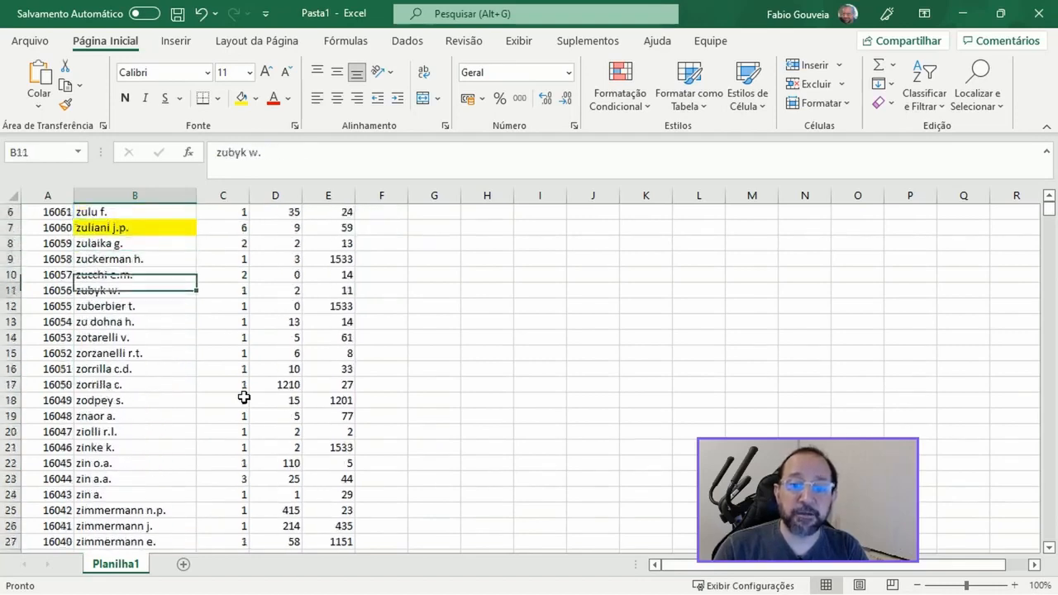
key(Up)
key(Down)
key(Down)
key(Down)
key(Down)
key(Down)
key(Down)
key(Down)
key(Down)
key(Down)
key(Down)
key(Down)
key(Down)
key(Down)
key(Down)
key(Down)
key(Down)
key(Down)
key(Down)
key(Down)
key(Down)
key(Down)
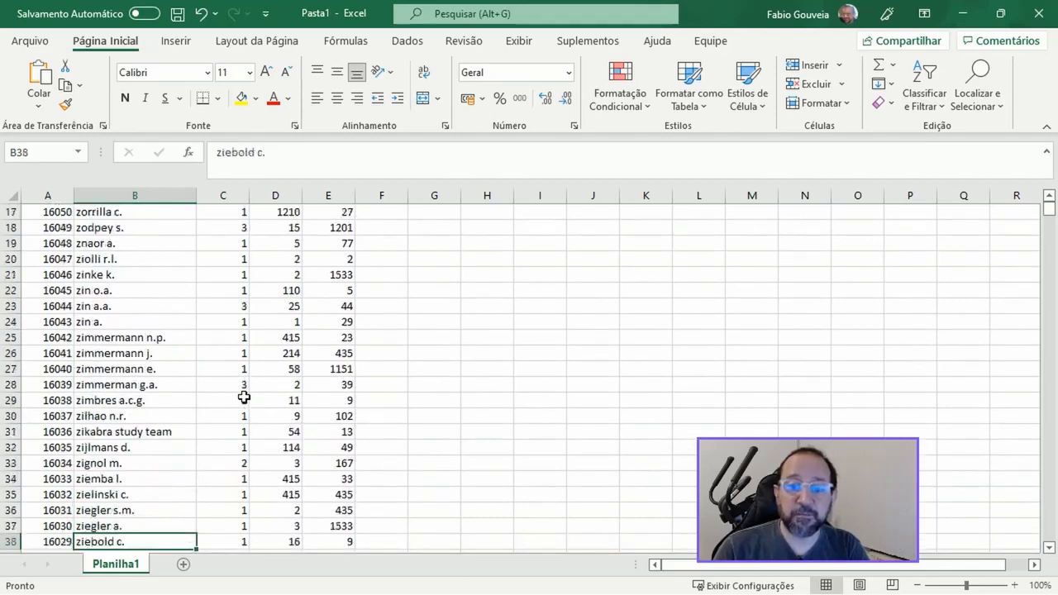
Step: Examine the highlighted authors in rows 128 to 139 and compare them with neighbouring names for spelling variants
key(Down)
key(Down)
key(Down)
key(Down)
key(Down)
key(Down)
key(Down)
key(Down)
key(Down)
key(Down)
key(Down)
key(Down)
key(Down)
key(Down)
key(Down)
key(Down)
key(Down)
key(Down)
key(Down)
key(Down)
key(Down)
key(Down)
key(Down)
key(Down)
key(Down)
key(Down)
key(Down)
key(Down)
key(Down)
key(Down)
key(Down)
key(Down)
key(Down)
key(Down)
key(Down)
key(Down)
key(Down)
key(Down)
key(Down)
key(Down)
key(Down)
key(Down)
key(Down)
key(Down)
key(Down)
key(Down)
key(Down)
key(Down)
key(Down)
key(Down)
key(Down)
key(Down)
key(Down)
key(Down)
key(Down)
key(Down)
key(Down)
key(Down)
key(Down)
key(Down)
key(Up)
key(Up)
key(Up)
key(Up)
key(Up)
key(Up)
key(Up)
key(Up)
key(Up)
key(Up)
key(Up)
key(Up)
key(Up)
key(Down)
key(Down)
key(Down)
key(Down)
key(Down)
key(Down)
key(Down)
key(Down)
key(Down)
key(Down)
key(Down)
key(Down)
key(Down)
key(Down)
key(Down)
key(Up)
key(Up)
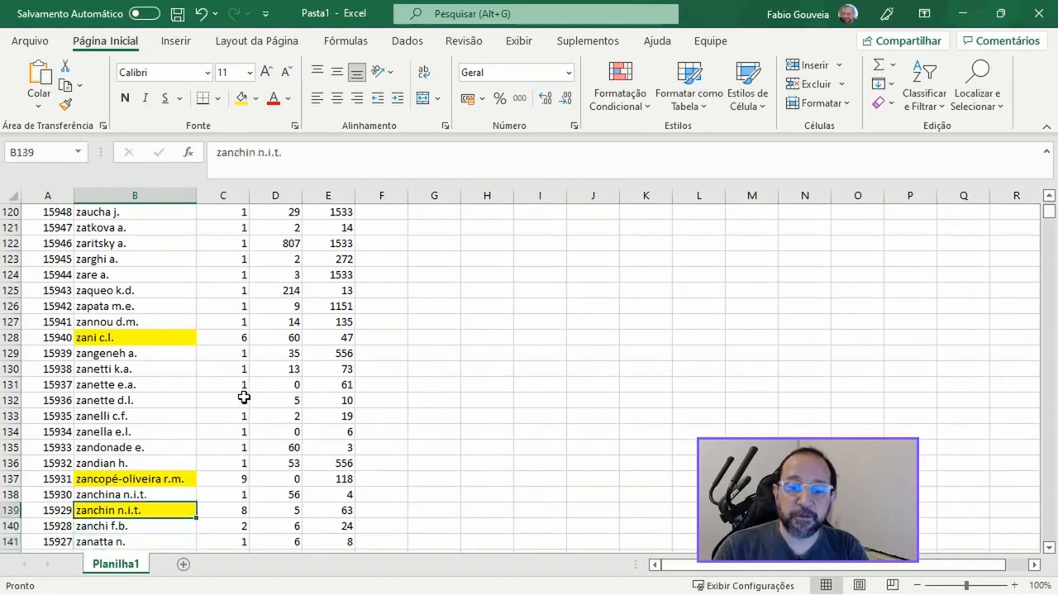
Step: Look through the highlighted authors further down the list to row 738 for similar neighbouring names
key(Down)
key(Down)
key(Down)
key(Down)
key(Down)
key(Down)
key(Down)
key(Down)
key(Down)
key(Down)
key(Down)
key(Down)
key(Down)
key(Down)
key(Down)
key(Down)
key(Down)
key(Down)
key(Down)
key(Down)
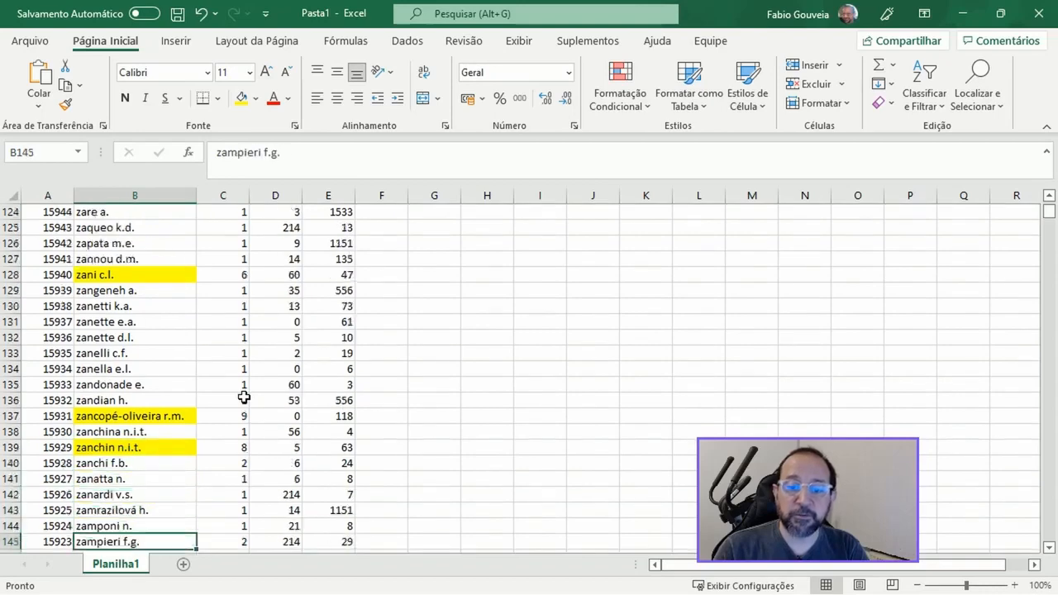
key(Down)
key(Down)
key(Down)
key(Down)
key(Down)
key(Down)
key(Down)
key(Down)
key(Down)
key(Down)
key(Down)
key(Down)
key(Down)
key(Down)
key(Down)
key(Down)
key(Down)
key(Down)
key(Down)
key(Down)
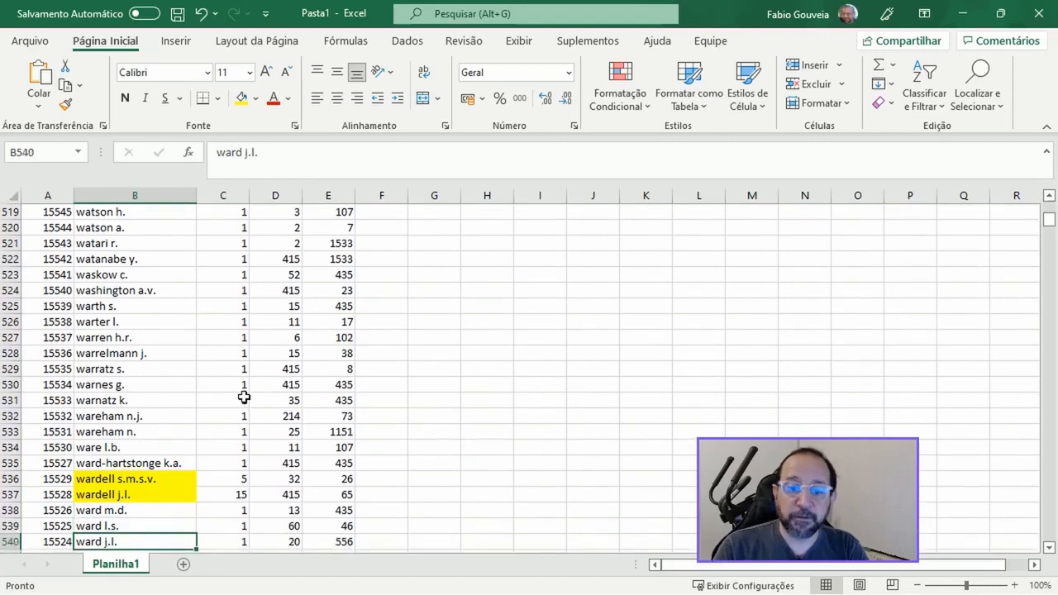
key(Down)
key(Down)
key(Down)
key(Down)
key(Down)
key(Down)
key(Down)
key(Down)
key(Down)
key(Down)
key(Down)
key(Down)
key(Down)
key(Down)
key(Down)
key(Down)
key(Down)
key(Down)
key(Down)
key(Down)
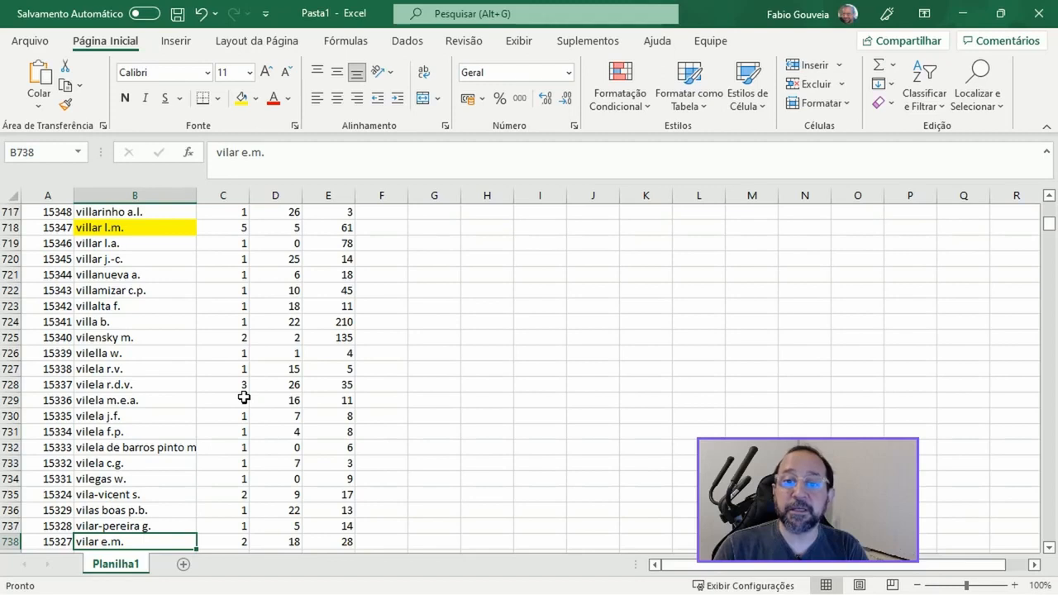
Step: Compare the two highlighted author entries in rows 874 and 875 as possible variants of one name
key(Down)
key(Down)
key(Down)
key(Down)
key(Down)
key(Down)
key(Down)
key(Down)
key(Down)
key(Down)
key(Down)
key(Down)
key(Down)
key(Down)
key(Down)
key(Down)
key(Down)
key(Down)
key(Down)
key(Down)
key(Down)
key(Down)
key(Down)
key(Down)
key(Down)
key(Down)
key(Down)
key(Down)
key(Down)
key(Down)
key(Down)
key(Down)
key(Down)
key(Down)
key(Down)
key(Down)
key(Down)
key(Down)
key(Down)
key(Down)
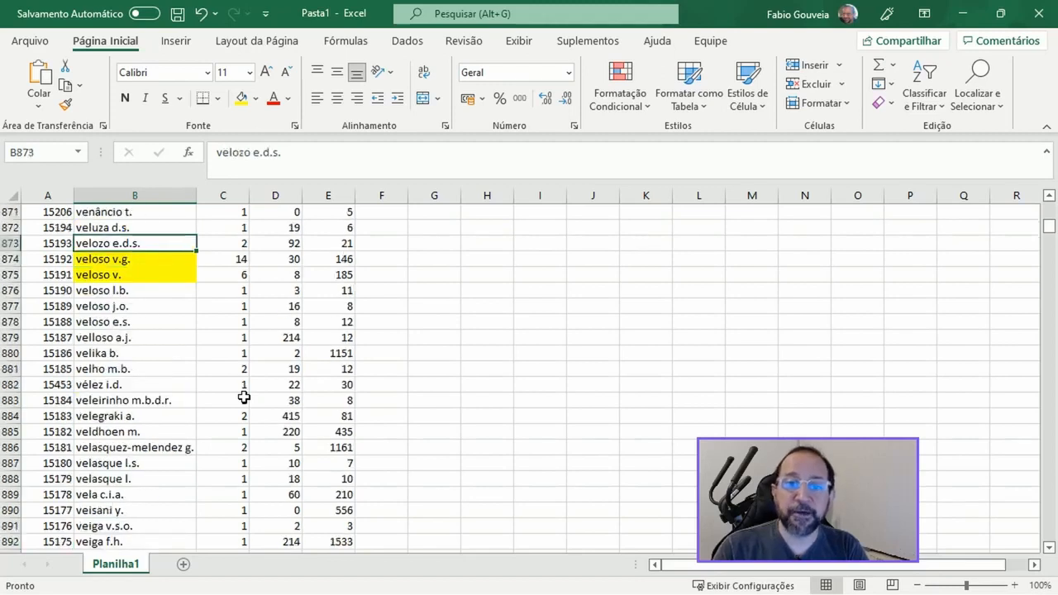
key(Down)
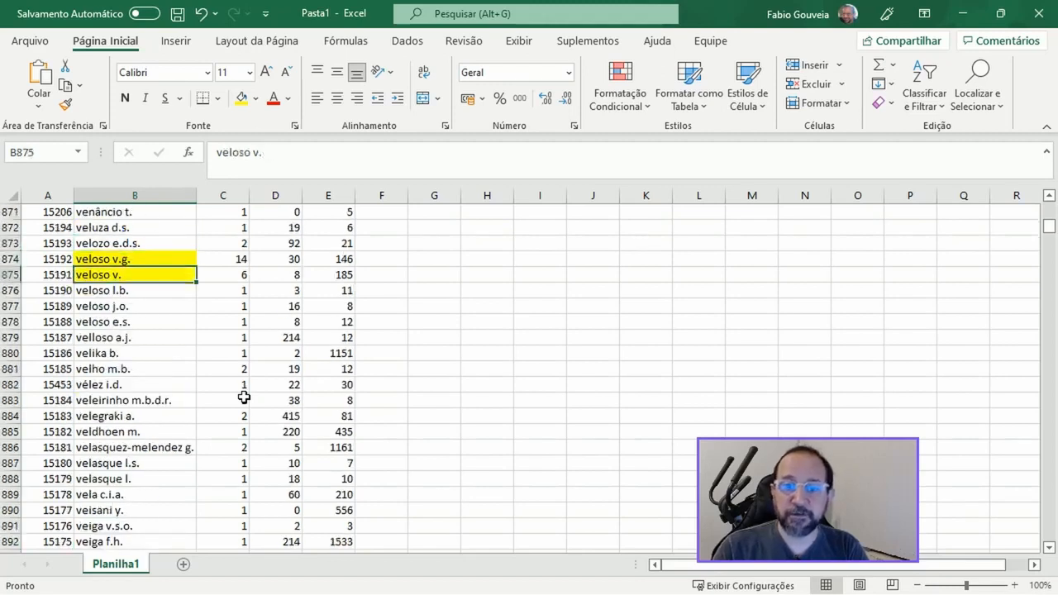
key(Down)
key(Up)
key(Up)
key(Down)
key(Up)
key(Down)
key(Up)
key(Down)
key(Up)
key(Down)
key(Up)
key(Down)
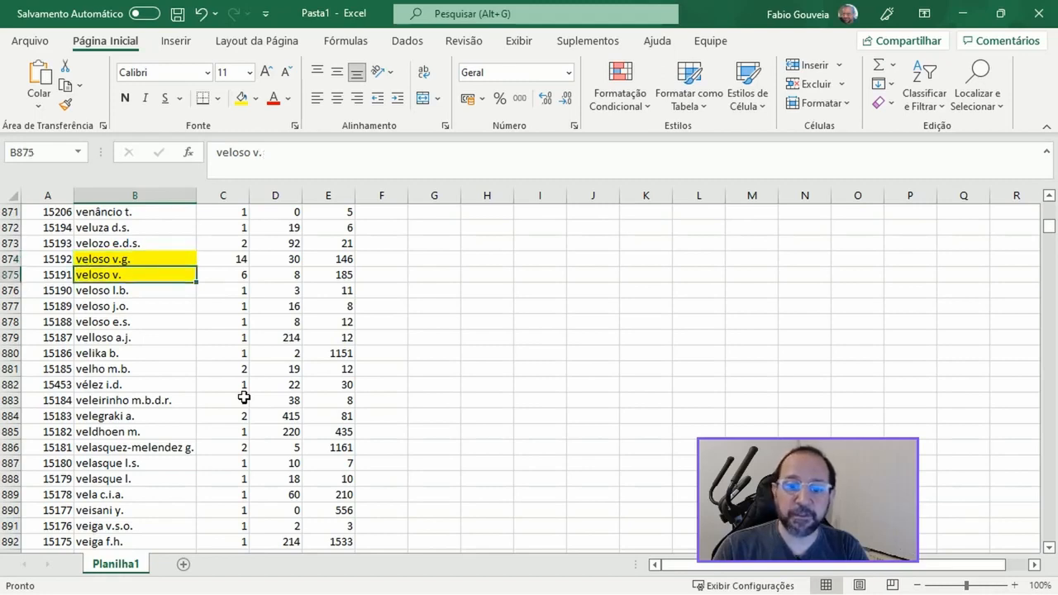
Step: Compare the highlighted author in row 927 with the similar name in row 926
key(Down)
key(Down)
key(Down)
key(Down)
key(Down)
key(Down)
key(Down)
key(Down)
key(Down)
key(Down)
key(Down)
key(Down)
key(Down)
key(Down)
key(Down)
key(Down)
key(Down)
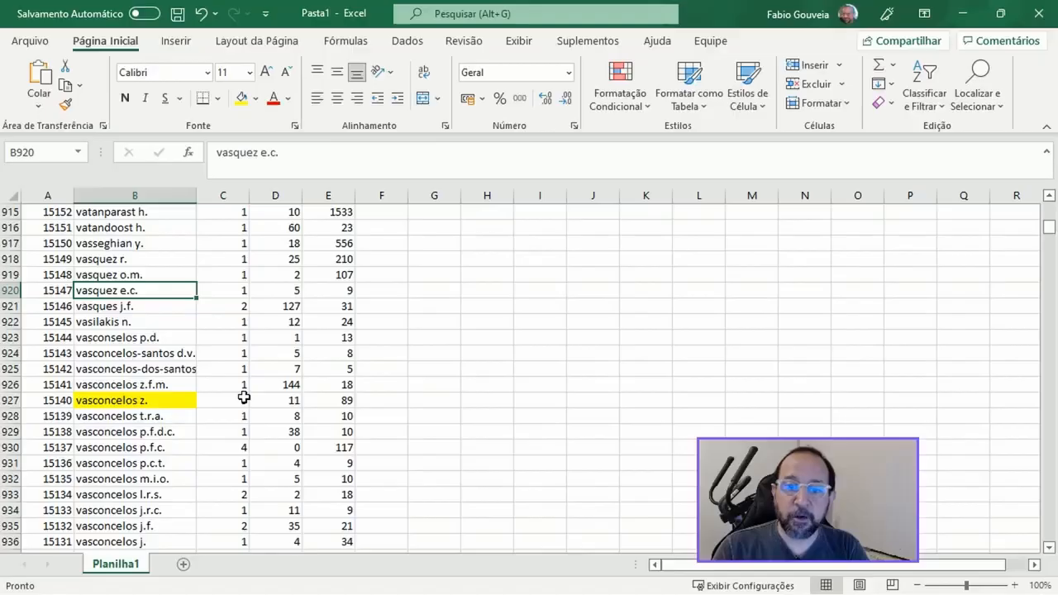
key(Down)
key(Down)
key(Down)
key(Down)
key(Down)
key(Down)
key(Down)
key(Up)
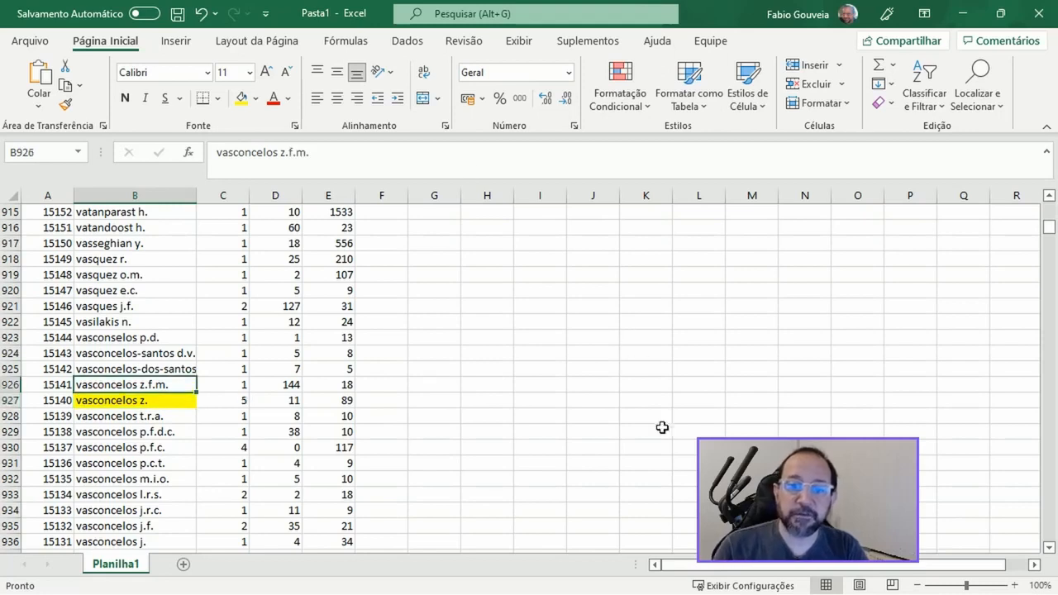
key(Down)
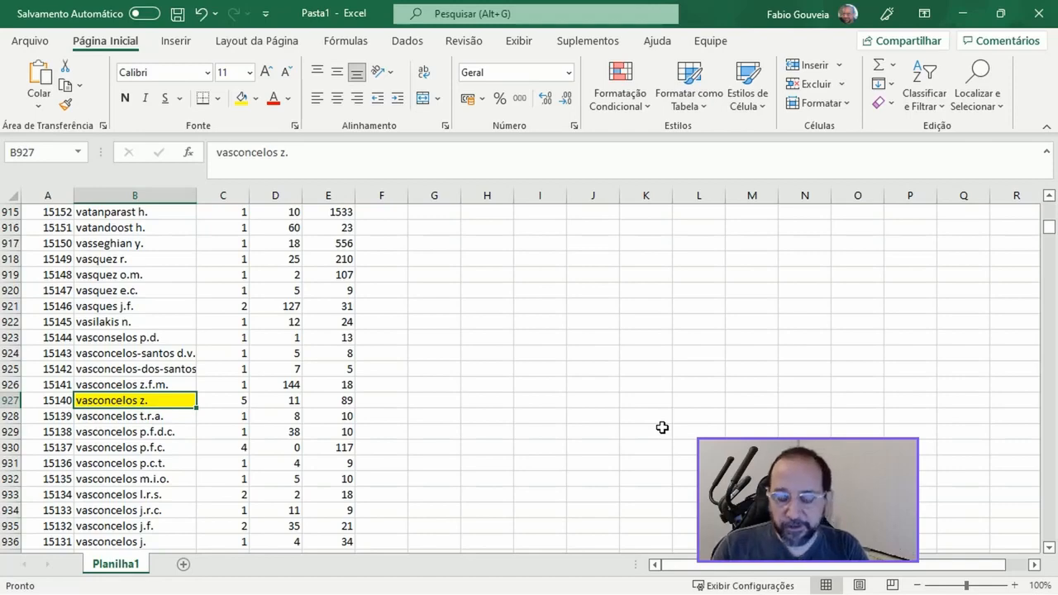
Step: Find the highlighted author in row 1469 and compare the name with the similar one in row 1468
key(Page_Down)
key(Page_Down)
key(Page_Down)
key(Page_Down)
key(Page_Down)
key(Page_Down)
key(Page_Down)
key(Page_Down)
key(Page_Down)
key(Page_Down)
key(Page_Down)
key(Page_Down)
key(Page_Down)
key(Page_Down)
key(Page_Down)
key(Page_Down)
key(Page_Down)
key(Page_Down)
key(Page_Down)
key(Page_Down)
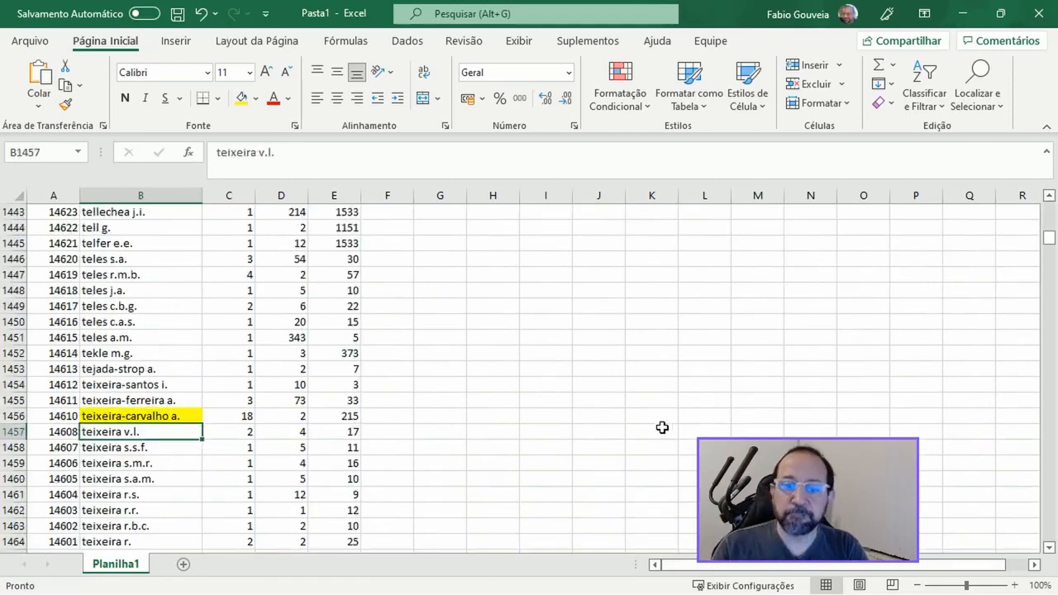
key(Page_Up)
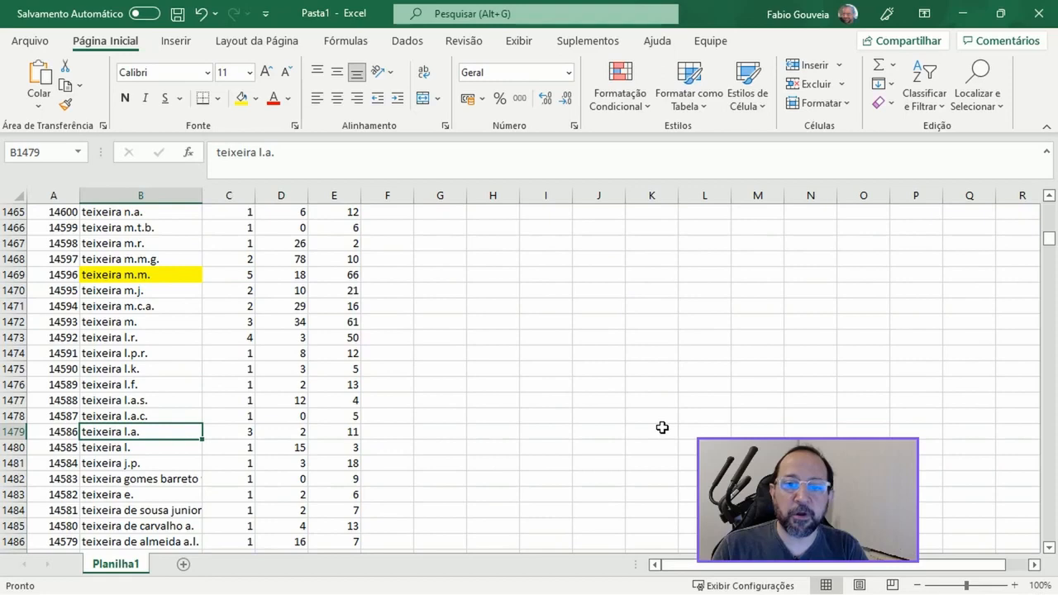
key(Up)
key(Up)
key(Up)
key(Up)
key(Up)
key(Up)
key(Up)
key(Up)
key(Up)
key(Up)
key(Up)
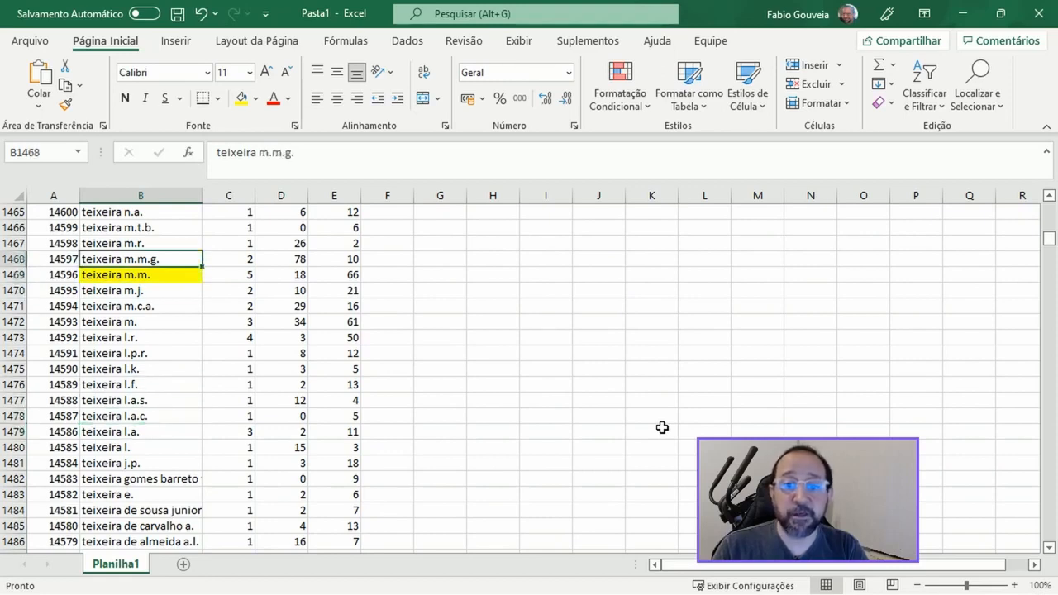
key(Down)
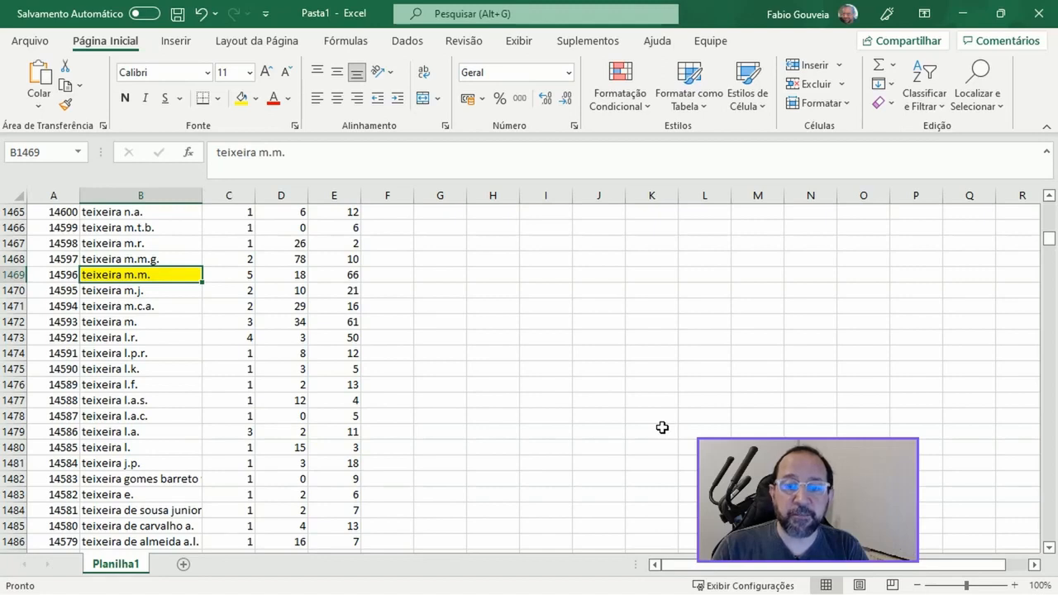
Step: Compare the document counts of the two similar author entries in rows 1468 and 1469
key(Right)
key(Up)
key(Down)
key(Up)
key(Down)
key(Left)
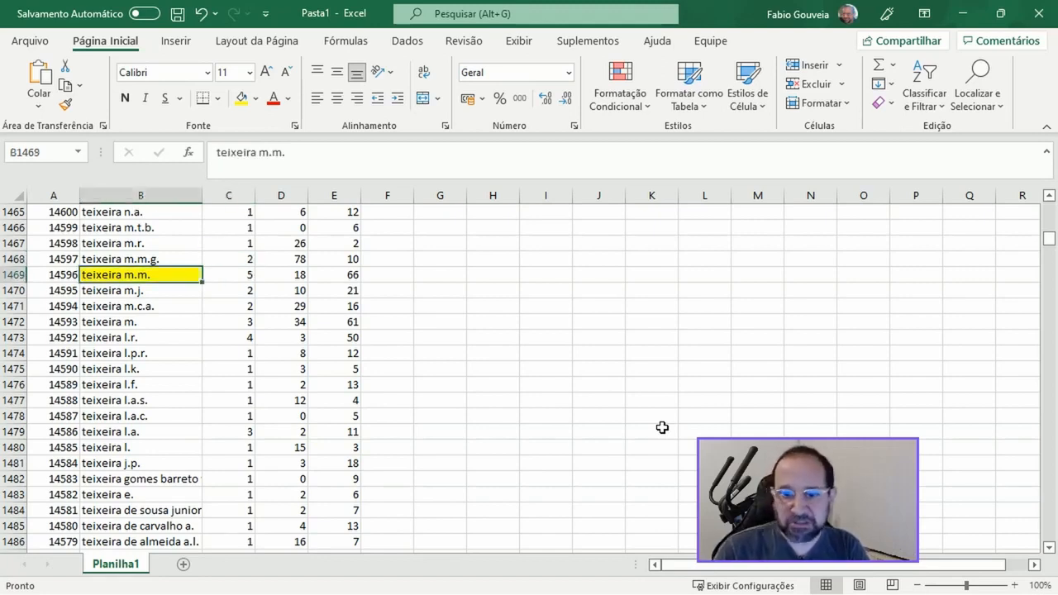
Step: Scan the sorted author list from row 1469 down to about row 2048 for further highlighted authors with similar neighbouring names
key(Down)
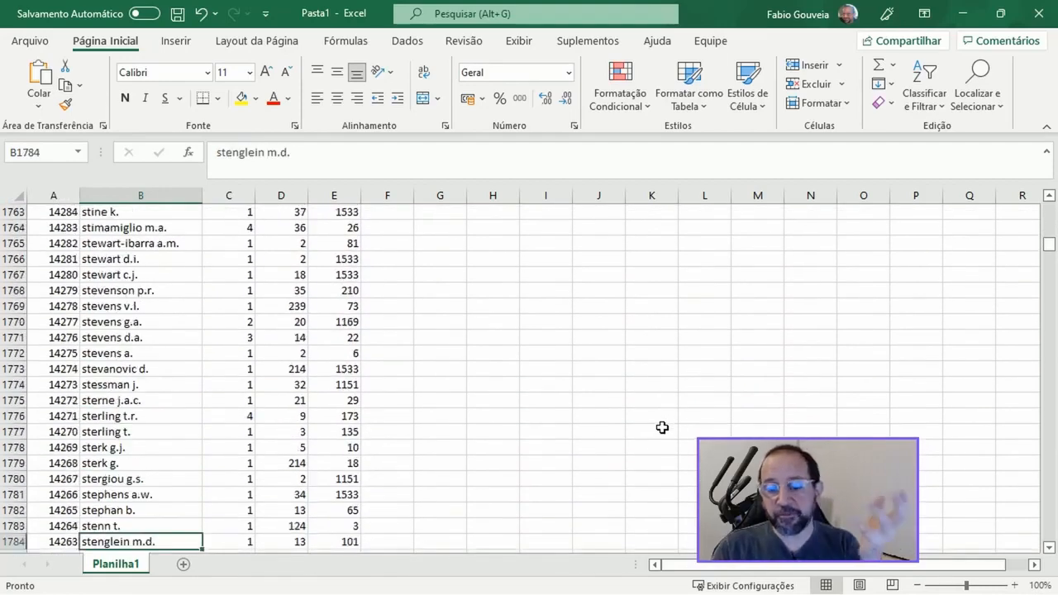
key(Down)
key(Down)
key(Down)
key(Down)
key(Down)
key(Down)
key(Down)
key(Down)
key(Down)
key(Down)
key(Down)
key(Down)
key(Down)
key(Down)
key(Down)
key(Down)
key(Down)
key(Down)
key(Down)
key(Down)
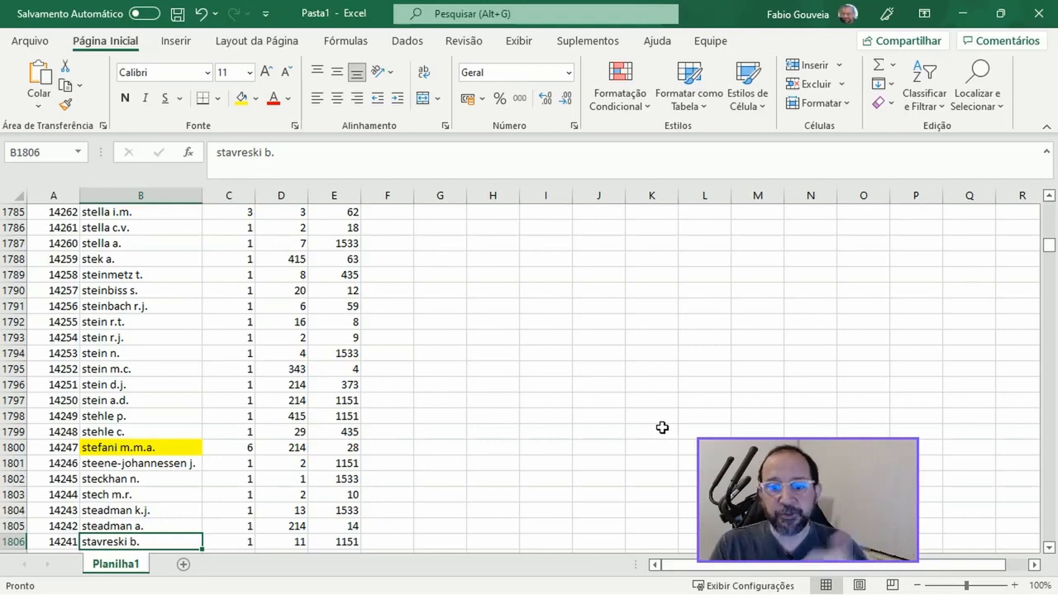
key(Down)
key(Down)
key(Down)
key(Down)
key(Down)
key(Down)
key(Down)
key(Down)
key(Down)
key(Down)
key(Down)
key(Down)
key(Down)
key(Down)
key(Down)
key(Down)
key(Down)
key(Down)
key(Down)
key(Down)
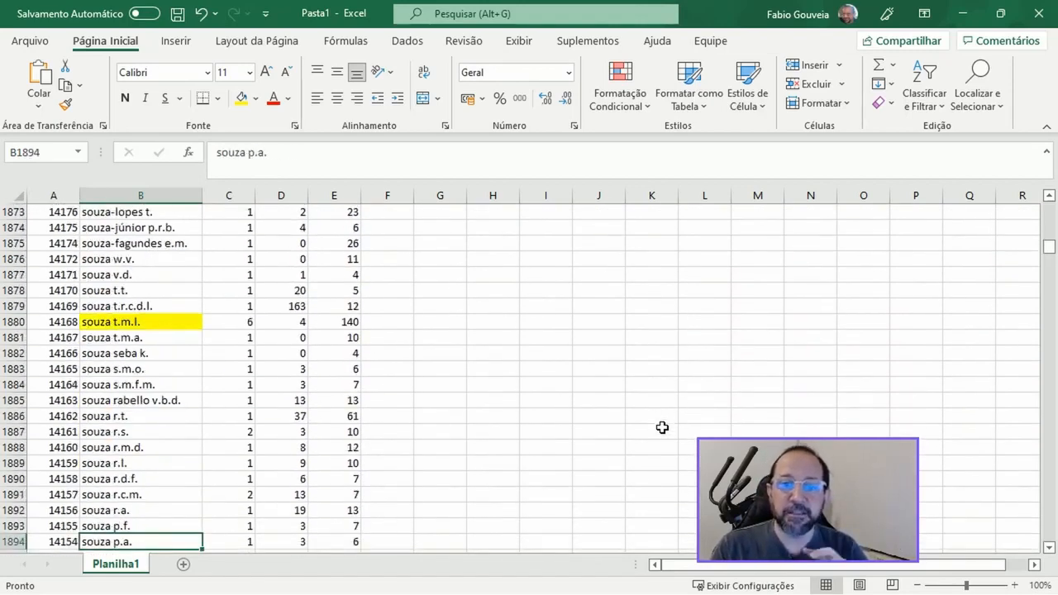
key(Down)
key(Down)
key(Down)
key(Down)
key(Down)
key(Down)
key(Down)
key(Down)
key(Down)
key(Down)
key(Down)
key(Down)
key(Down)
key(Down)
key(Down)
key(Down)
key(Down)
key(Down)
key(Down)
key(Down)
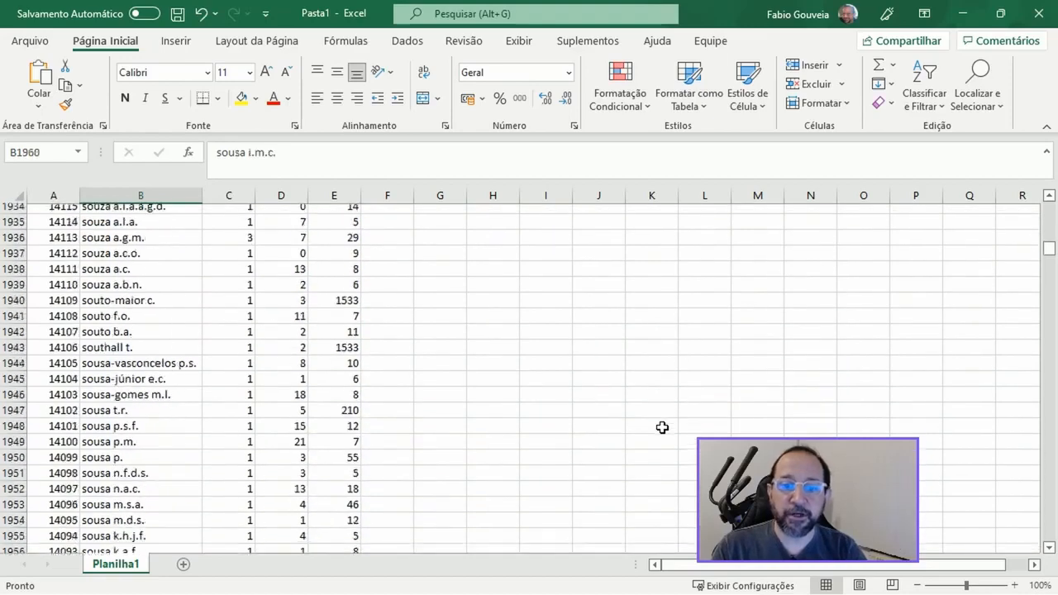
key(Down)
key(Down)
key(Down)
key(Down)
key(Down)
key(Down)
key(Down)
key(Down)
key(Down)
key(Down)
key(Down)
key(Down)
key(Down)
key(Down)
key(Down)
key(Down)
key(Down)
key(Down)
key(Down)
key(Down)
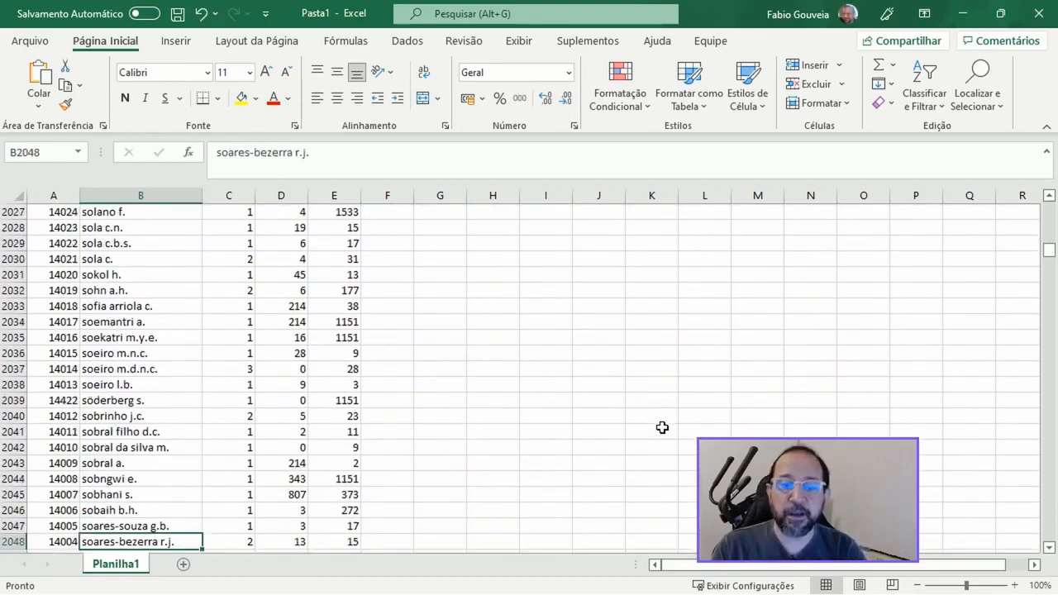
Step: Find the highlighted author in row 2065 and compare the name with the similar one in row 2066
key(Page_Up)
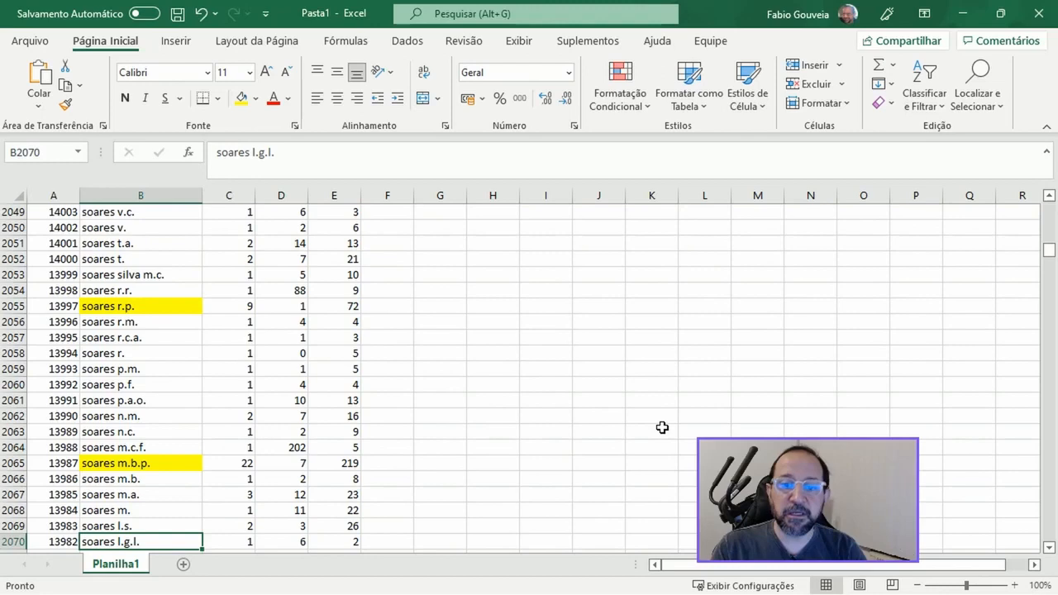
key(Up)
key(Up)
key(Up)
key(Up)
key(Up)
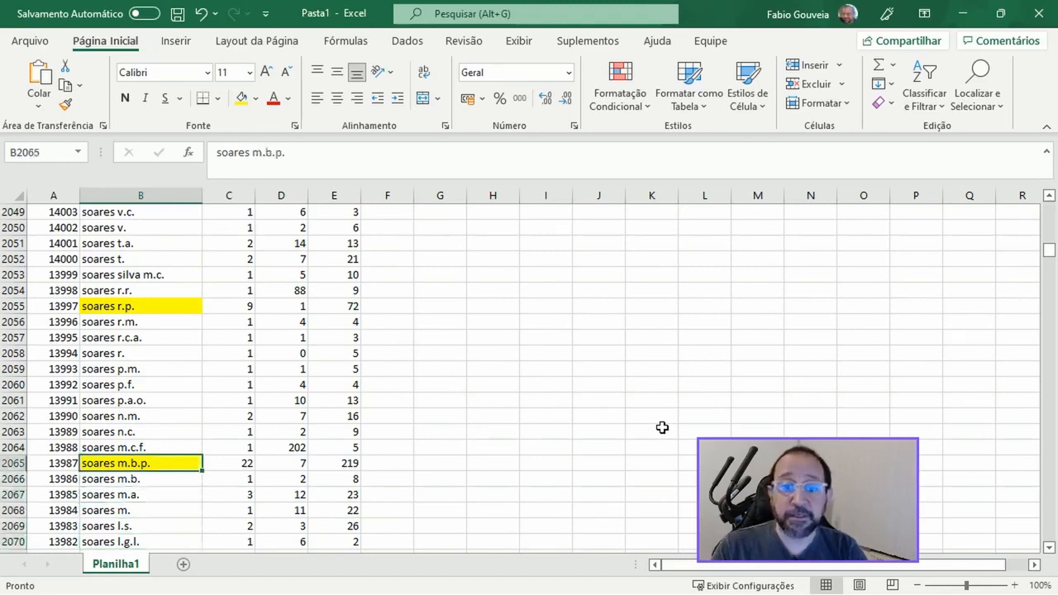
key(Down)
key(Up)
key(Down)
key(Up)
key(Down)
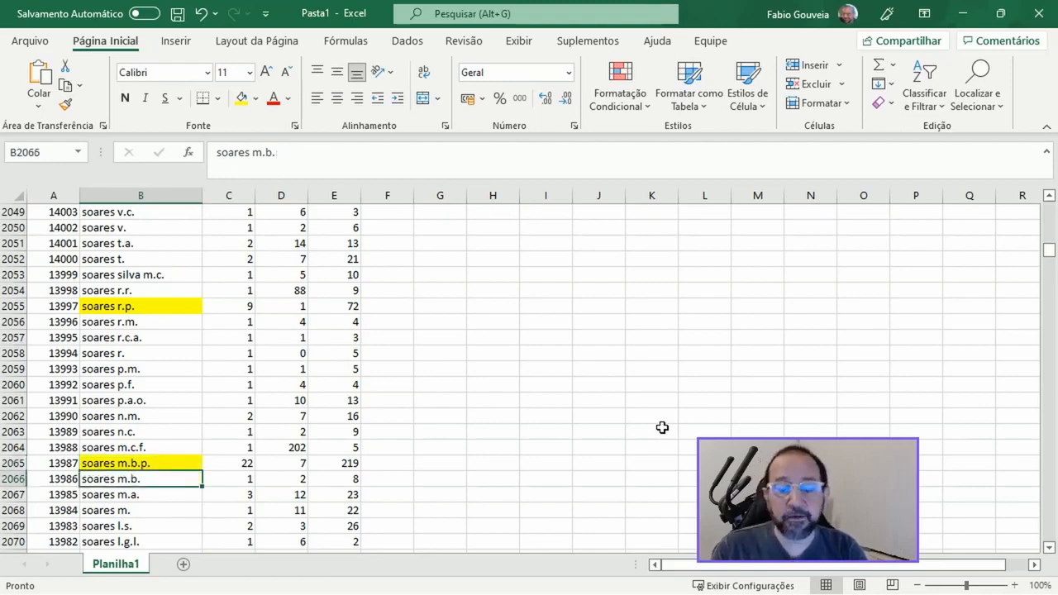
Step: Continue checking the sorted author list below row 2066 for highlighted authors, down to about row 2451
key(Page_Down)
key(Page_Down)
key(Page_Down)
key(Page_Down)
key(Page_Down)
key(Page_Down)
key(Page_Down)
key(Page_Down)
key(Page_Down)
key(Page_Down)
key(Page_Down)
key(Page_Down)
key(Page_Down)
key(Page_Down)
key(Page_Down)
key(Page_Down)
key(Page_Down)
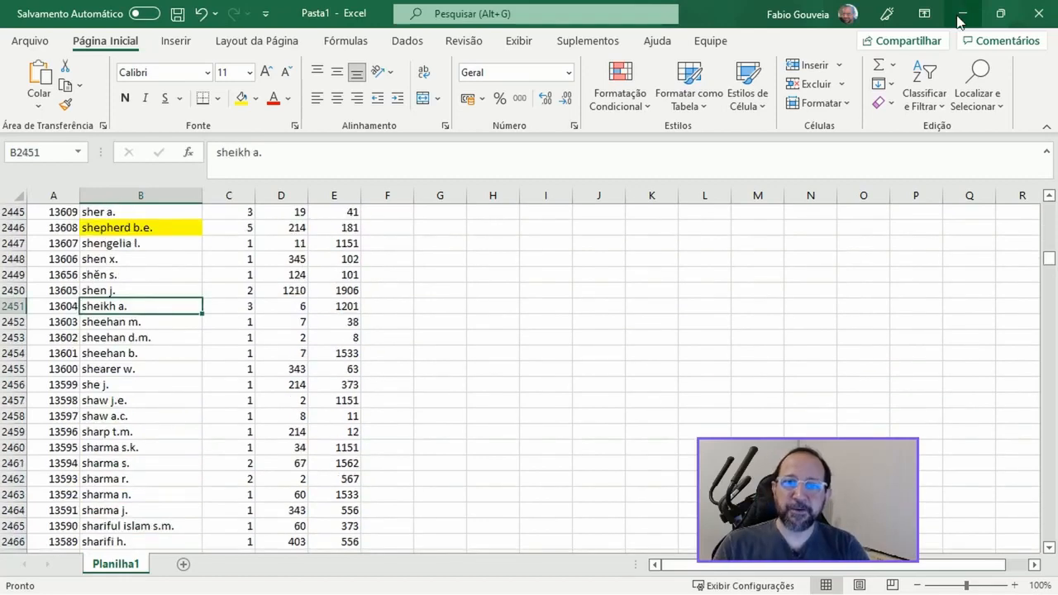